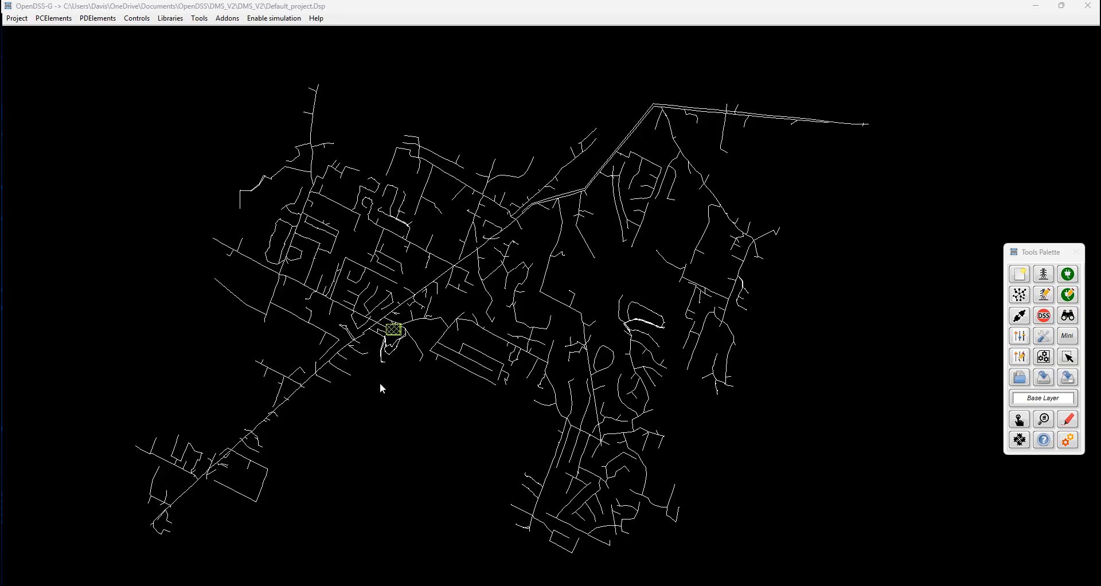
Enable simulation mode and run Identify feeders, creating energy meters for each branch derived from every Vsource.
click(1068, 440)
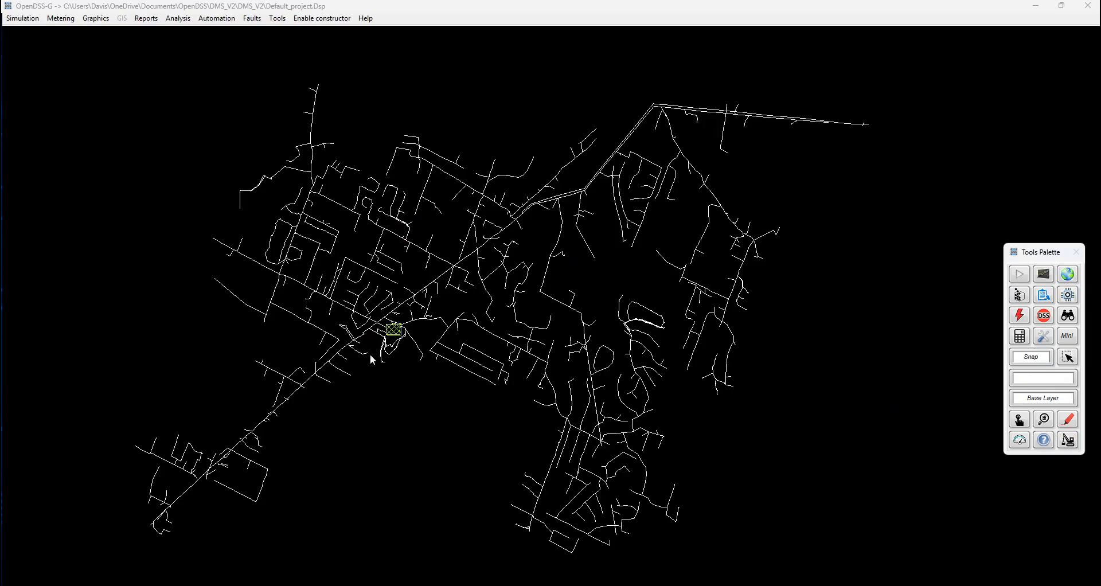
click(1068, 299)
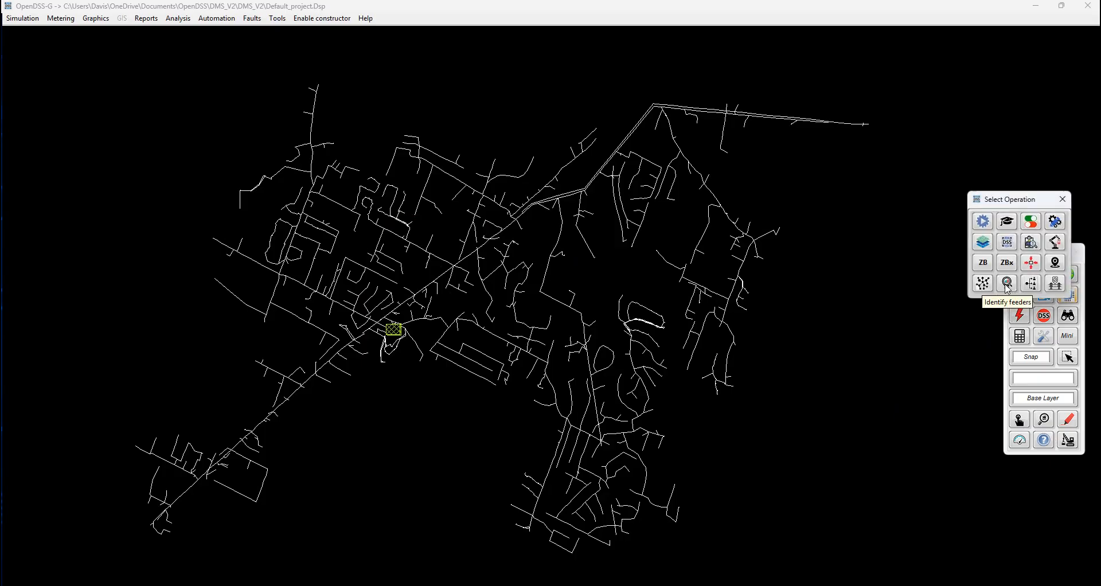
click(1007, 283)
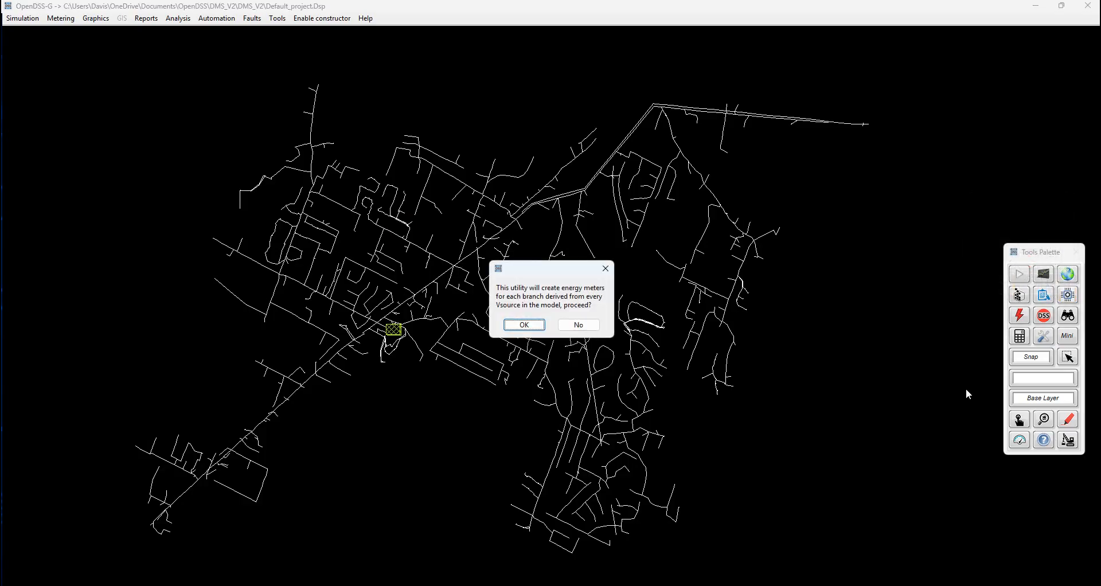
click(524, 325)
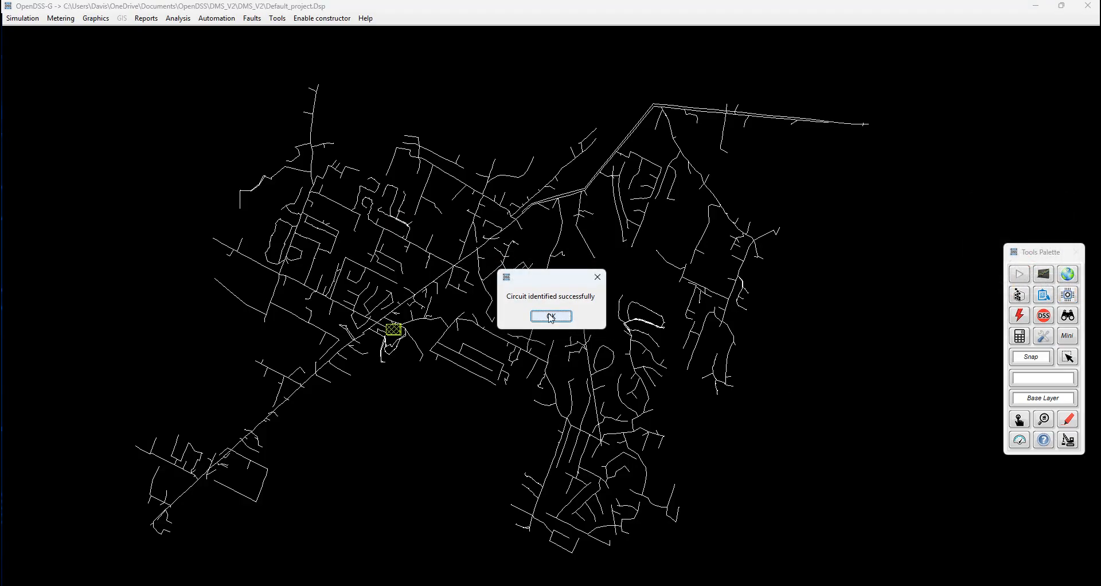
click(550, 315)
Color the circuit's lines by feeder and place the feeder legend clear of the network drawing.
click(1067, 420)
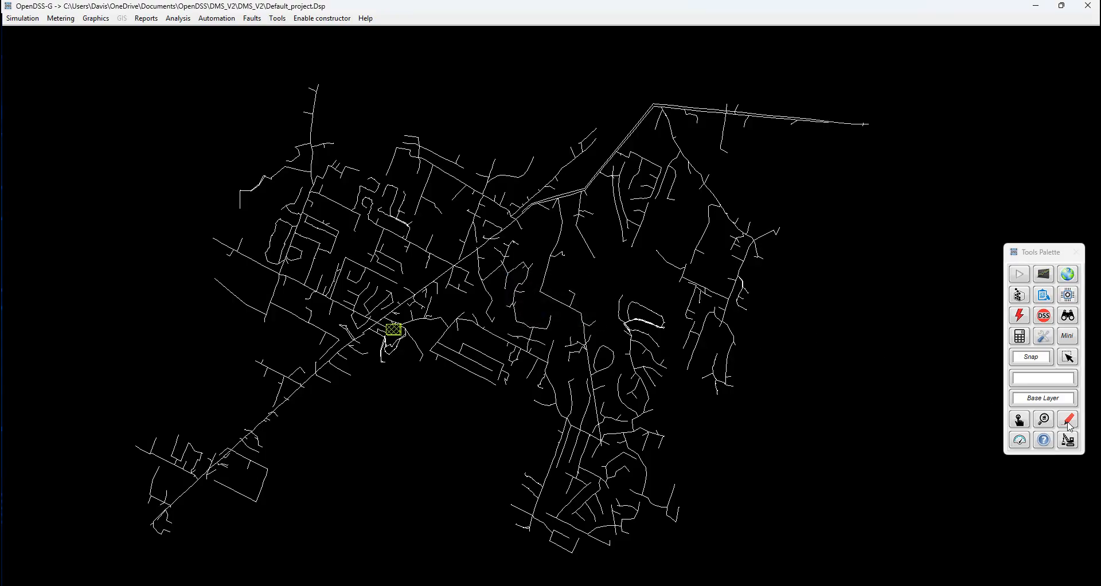
click(1026, 404)
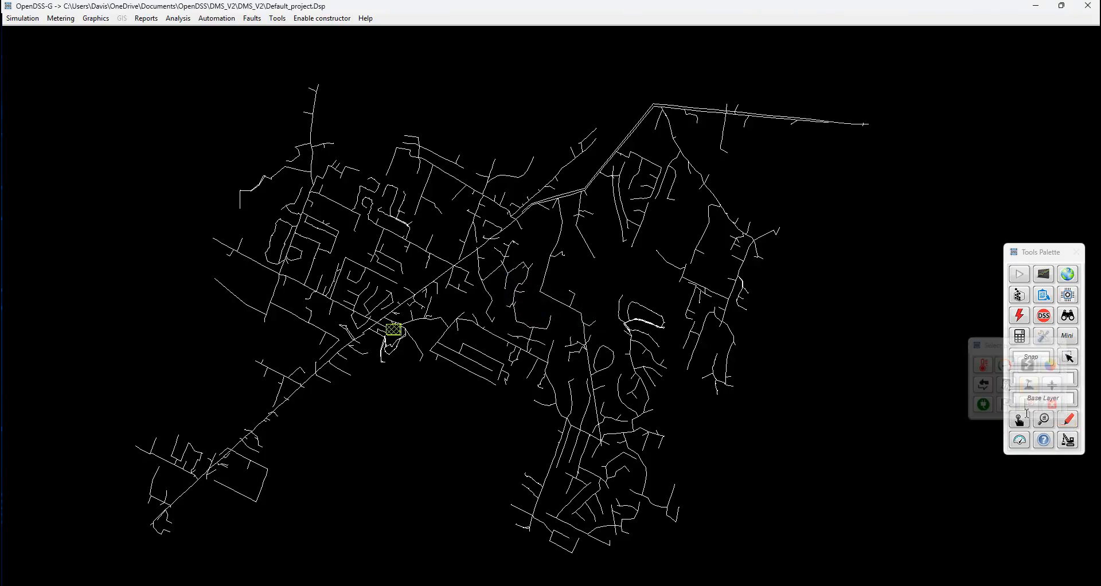
click(1067, 420)
click(1054, 379)
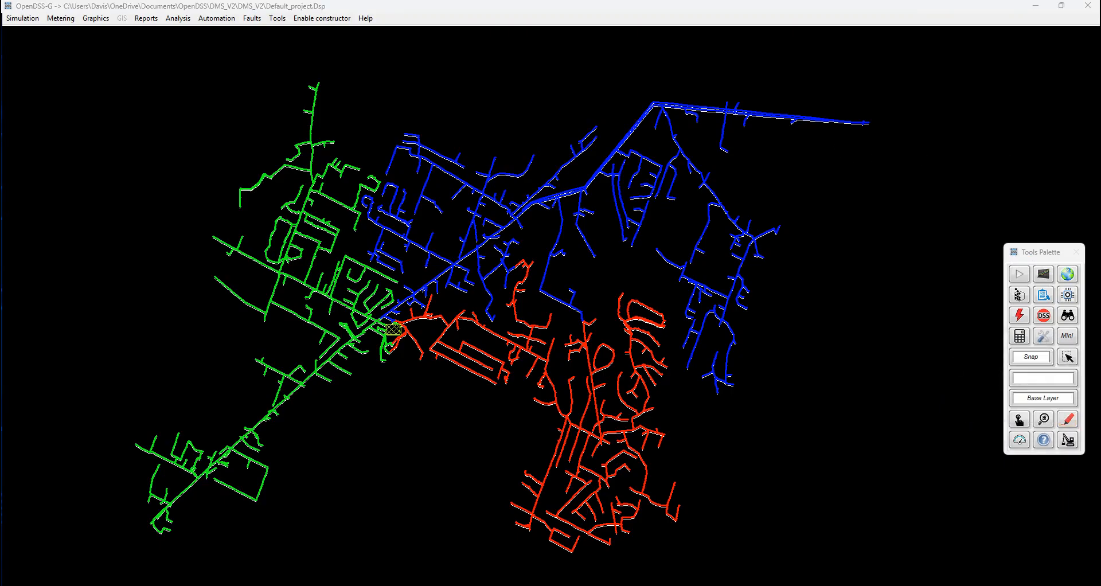
drag(982, 134, 969, 88)
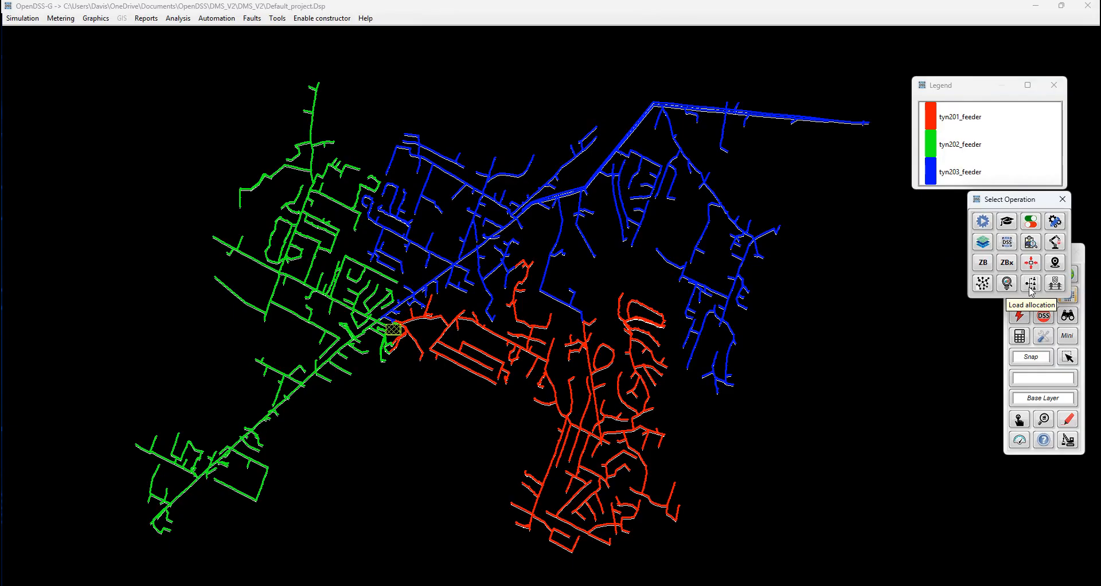
Open the load allocation assistant and move it so that most of the colored circuit is uncovered.
click(218, 19)
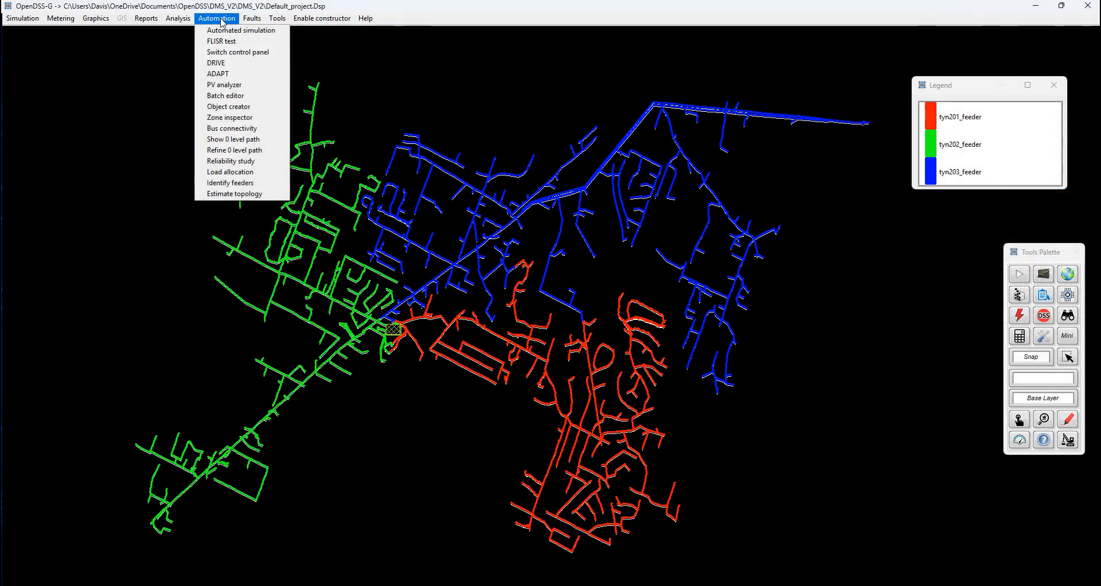
click(228, 172)
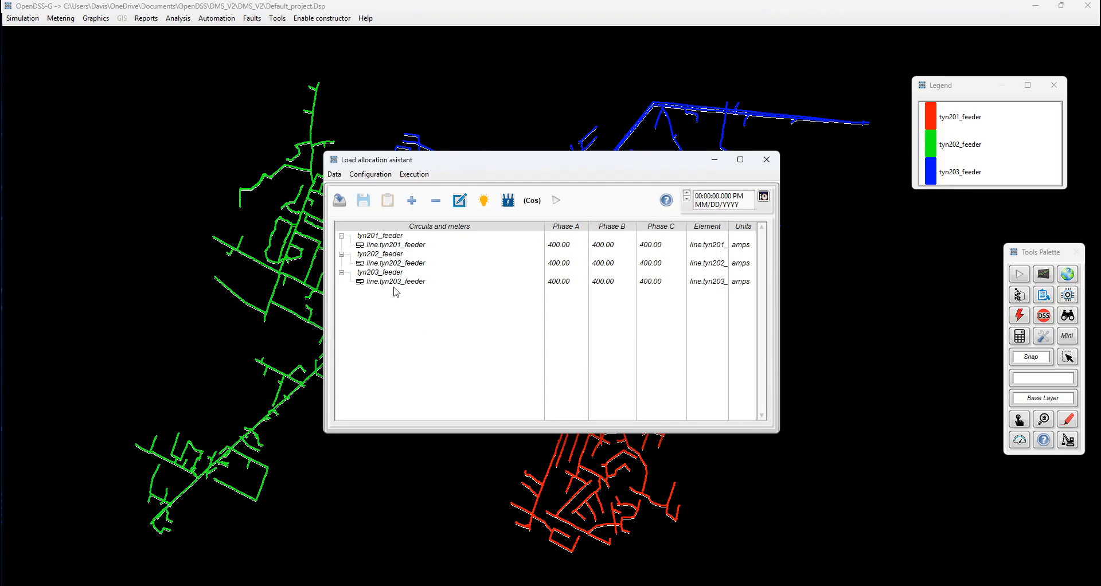
drag(465, 163, 647, 261)
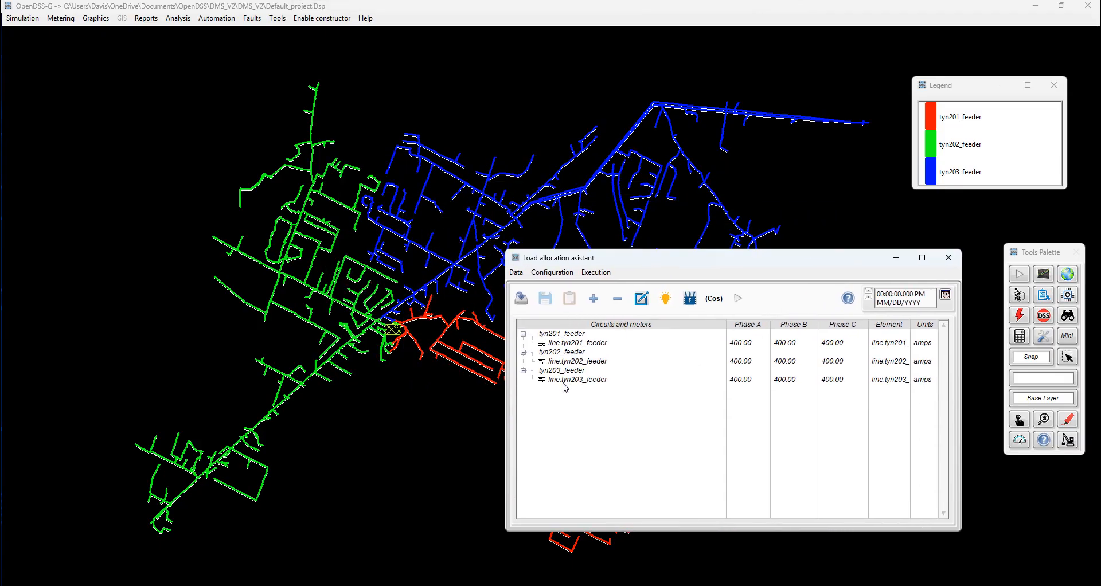
Review the measurement settings and unit options of the line.tyn201_feeder meter without changing them.
click(575, 344)
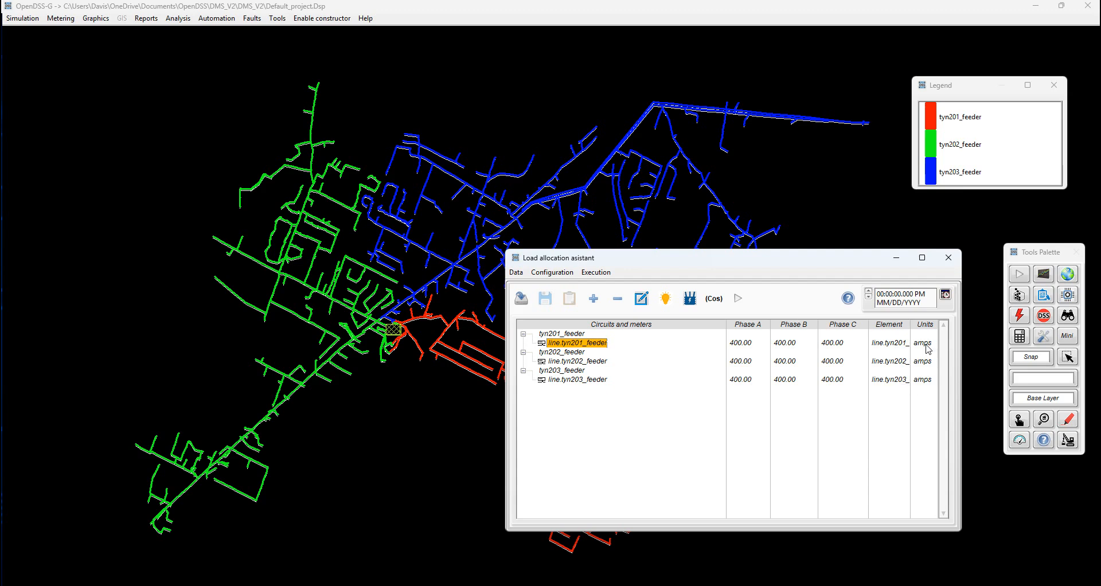
double_click(583, 344)
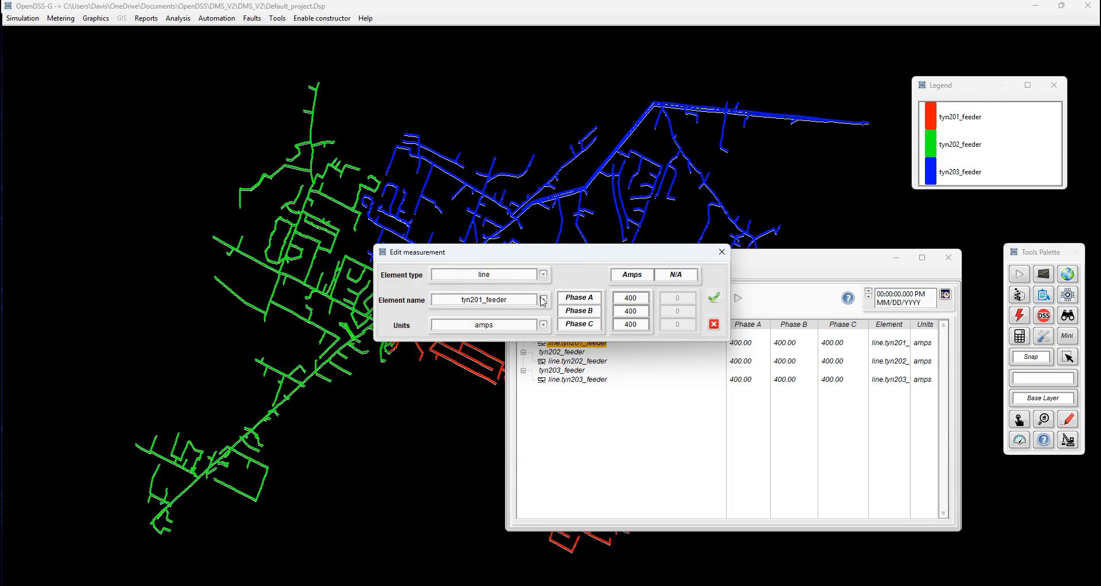
click(542, 326)
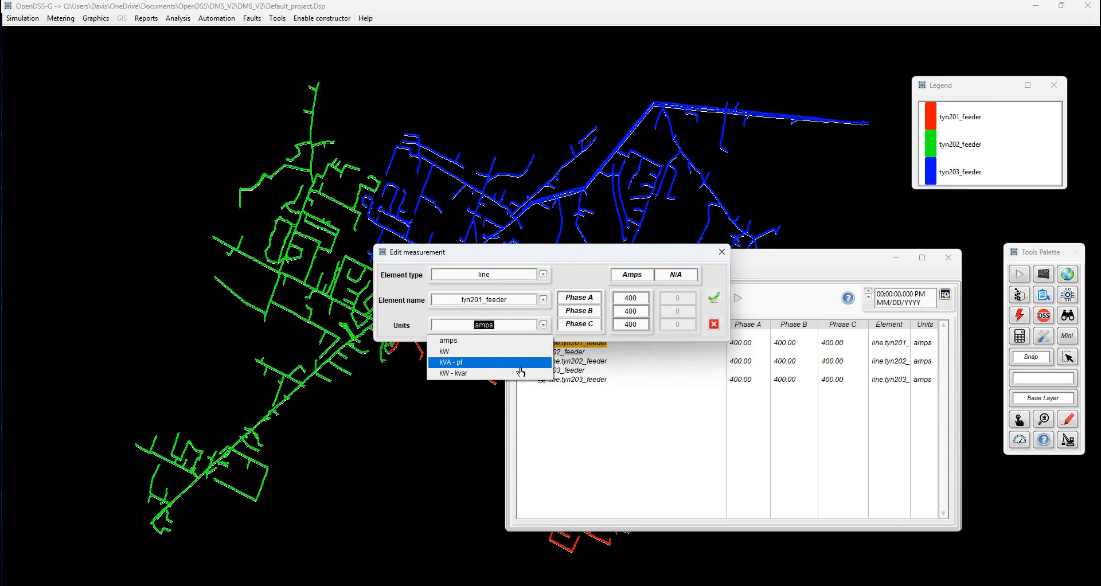
click(581, 279)
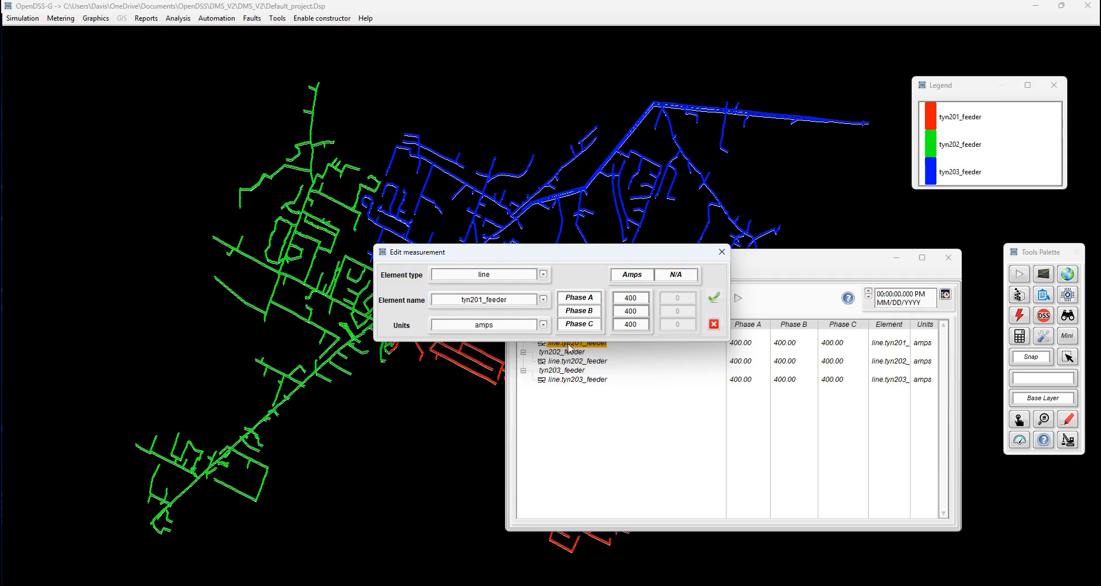
key(Escape)
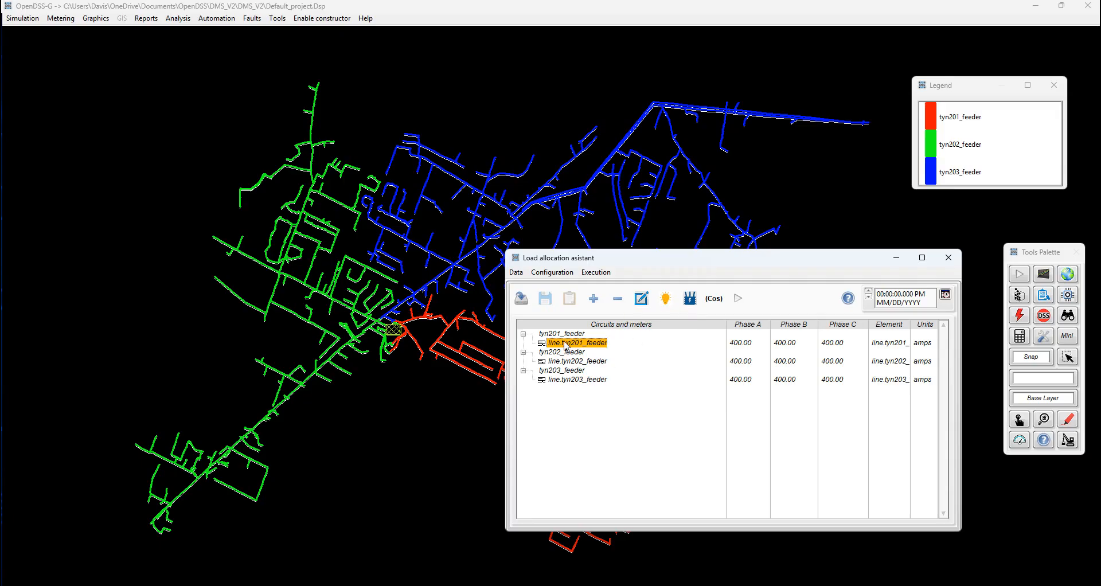
Show the locations of the listed feeder meters on the circuit diagram, one meter at a time.
click(665, 299)
click(573, 361)
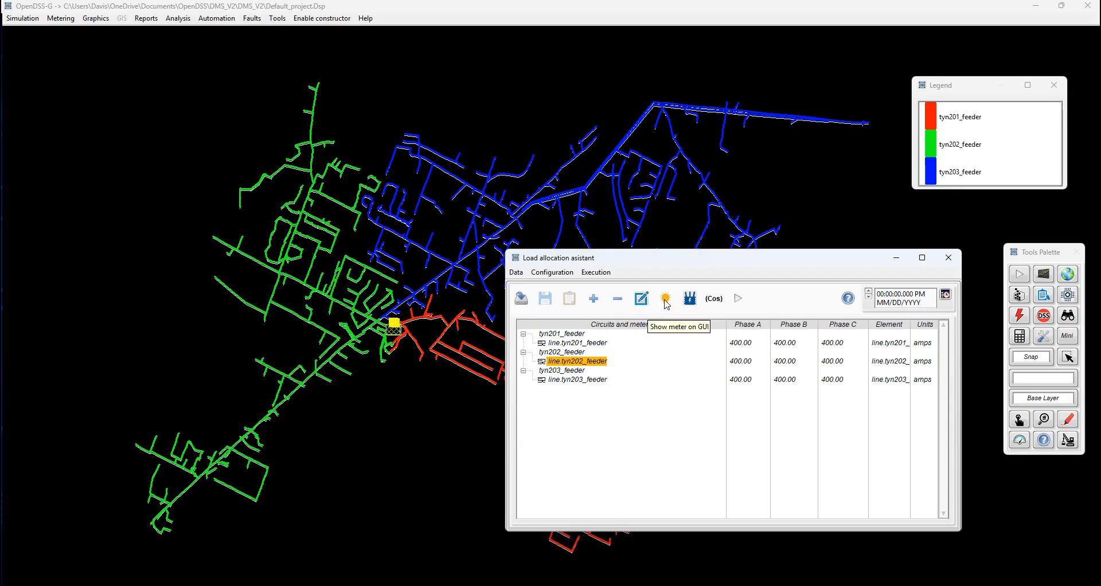
click(599, 378)
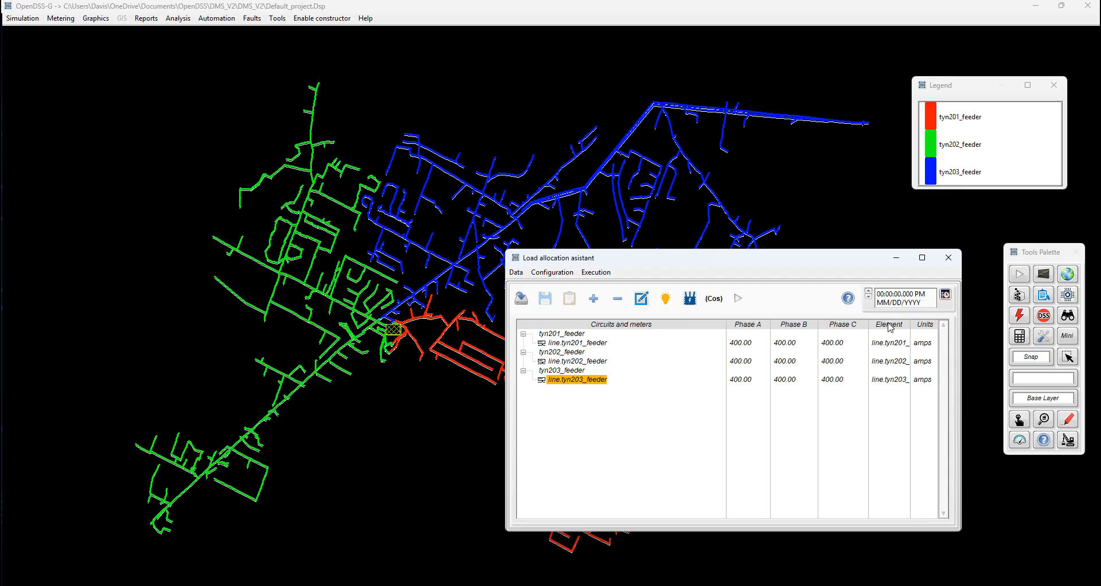
Set the load allocation's date to 3/6/2026 and its time to 10:00:00 AM.
click(945, 296)
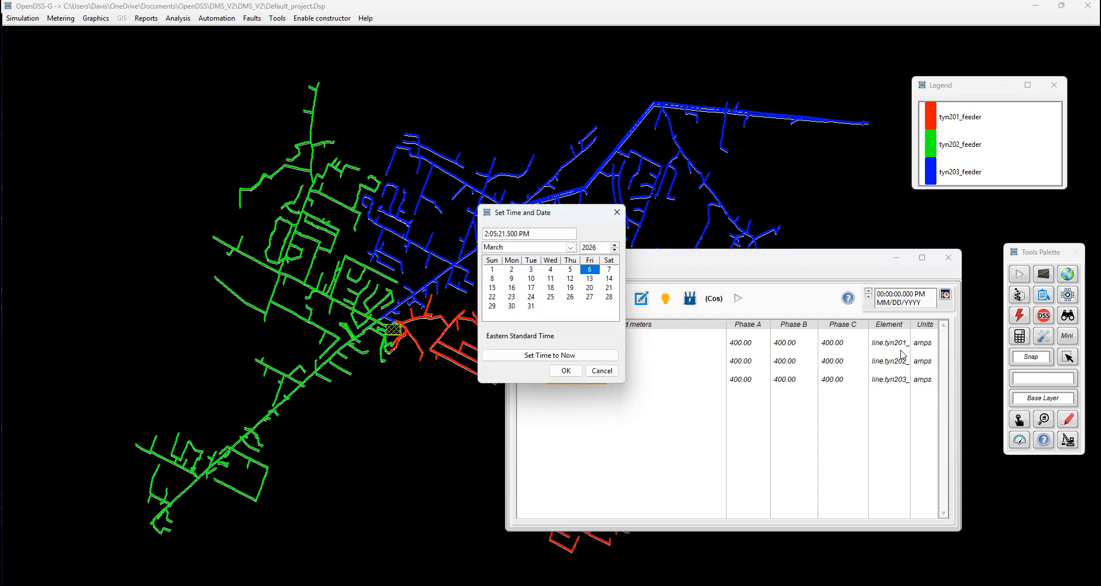
click(567, 371)
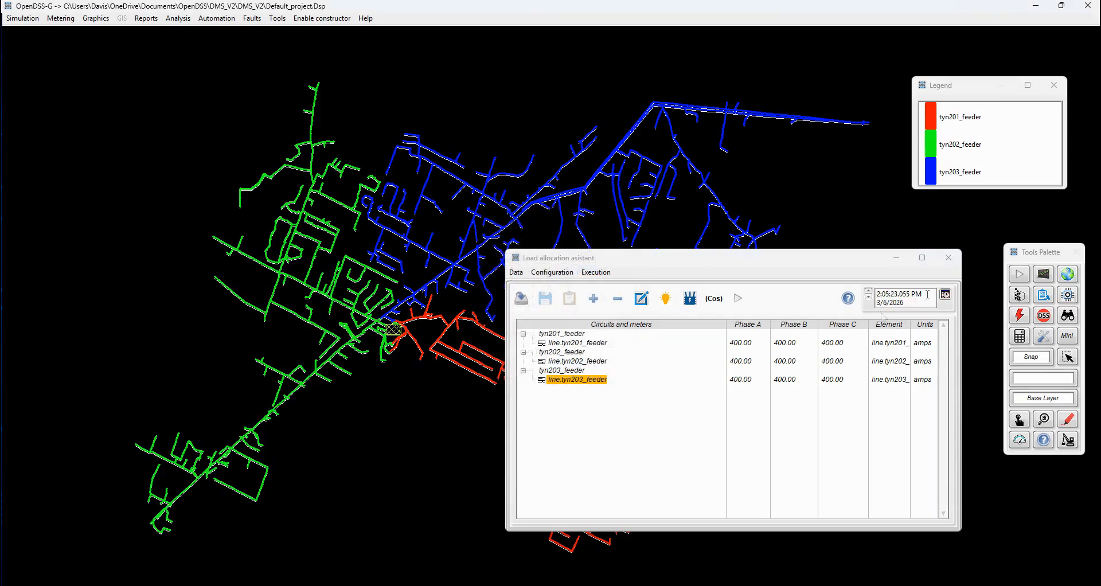
click(945, 295)
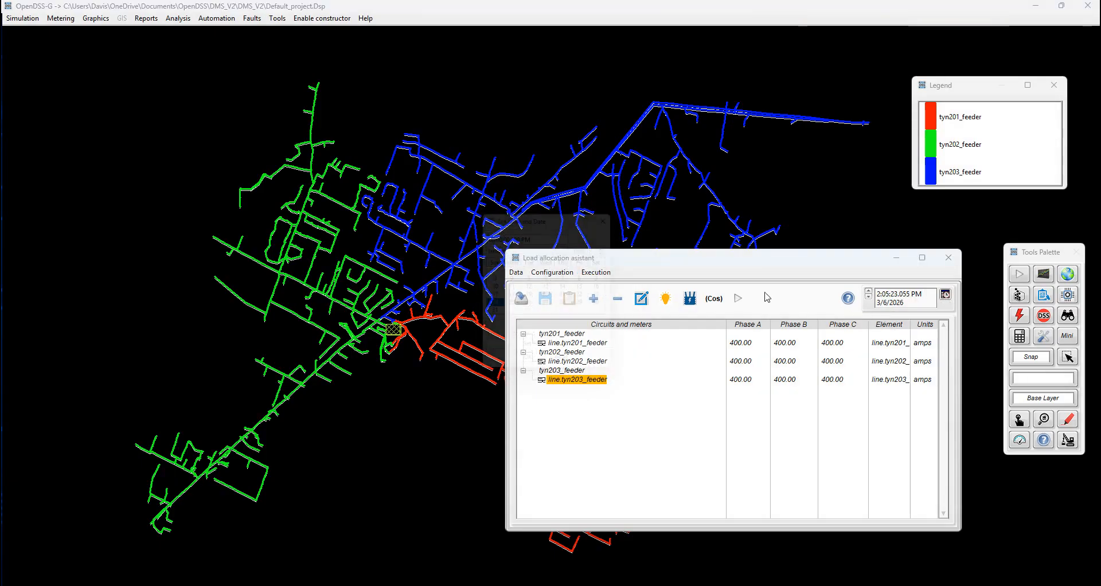
click(484, 234)
text(10)
drag(501, 234, 497, 234)
drag(497, 234, 493, 233)
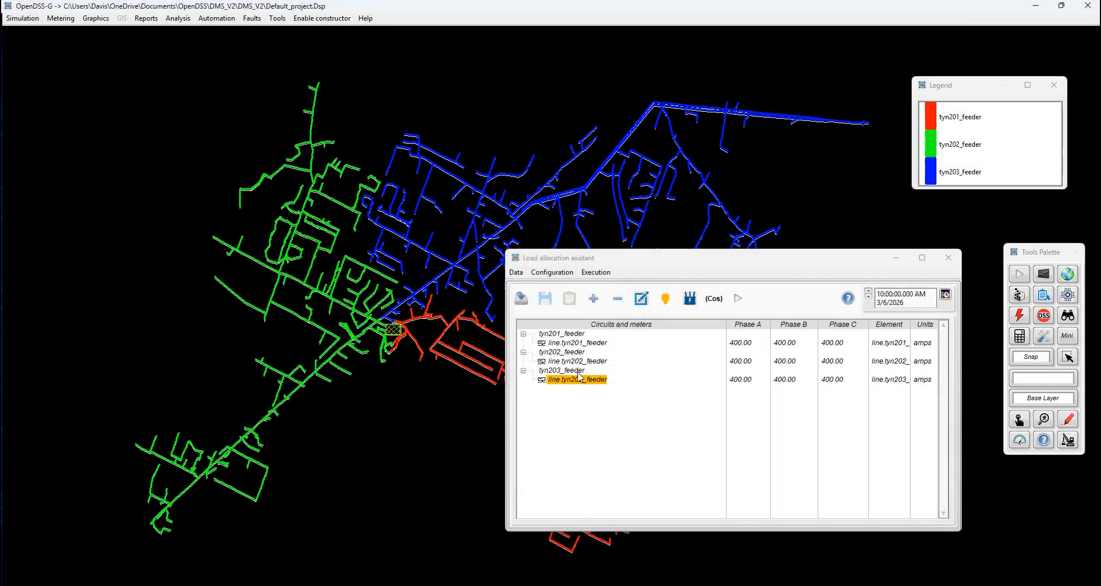
Import the amps measurements for feeders tyn201, tyn202 and tyn203 from a CSV file into the load allocation assistant.
click(521, 299)
drag(427, 174, 275, 221)
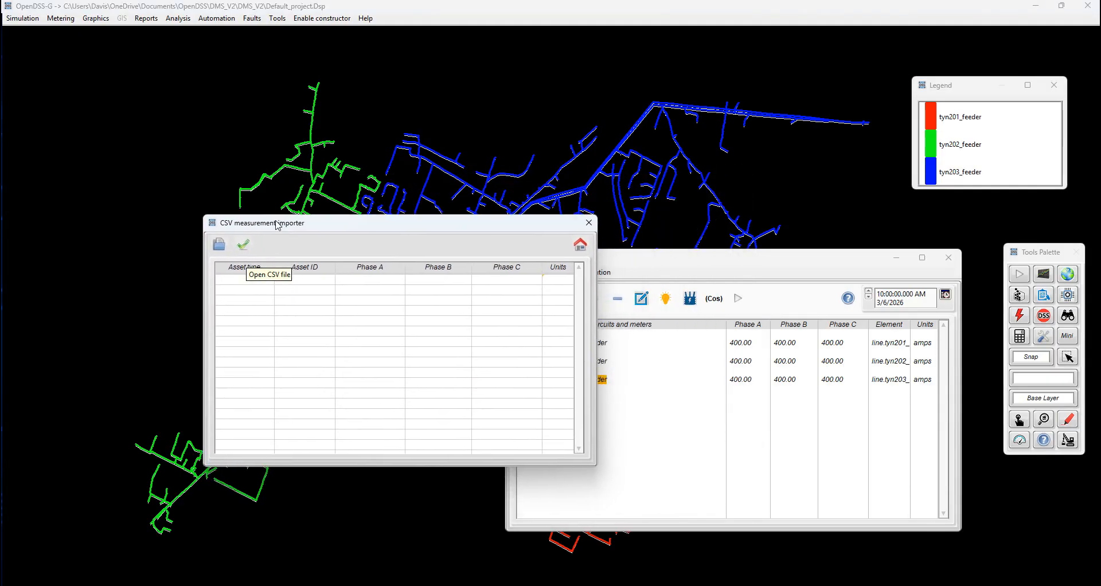
click(219, 246)
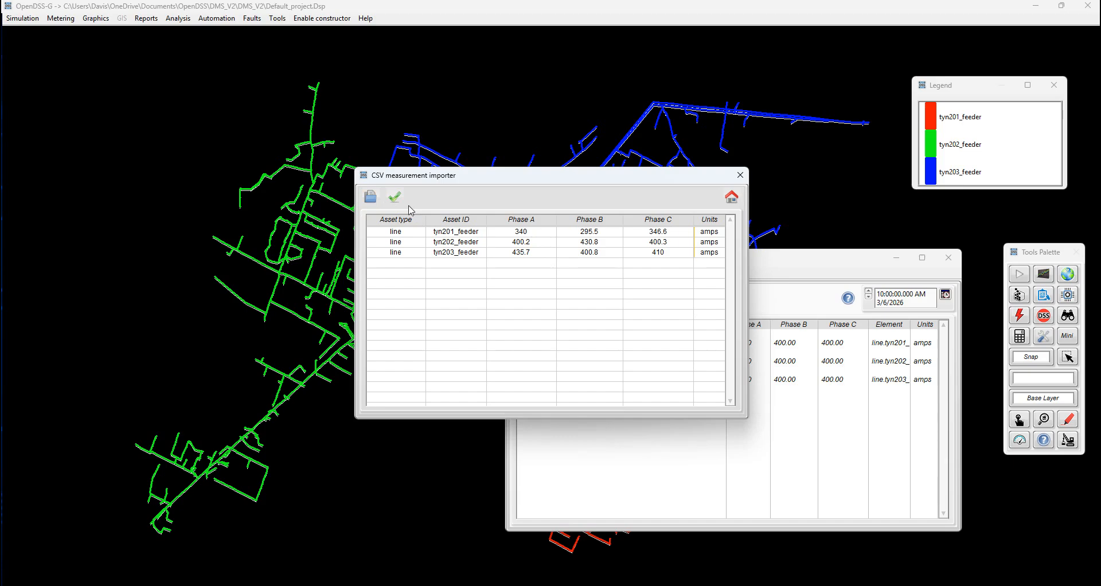
click(395, 197)
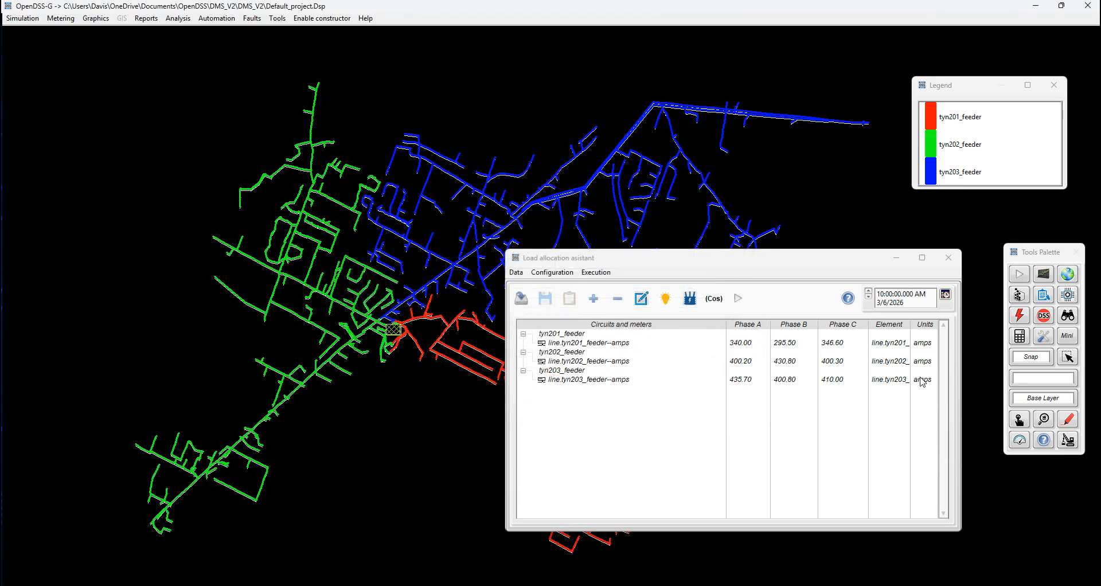
drag(711, 267, 717, 220)
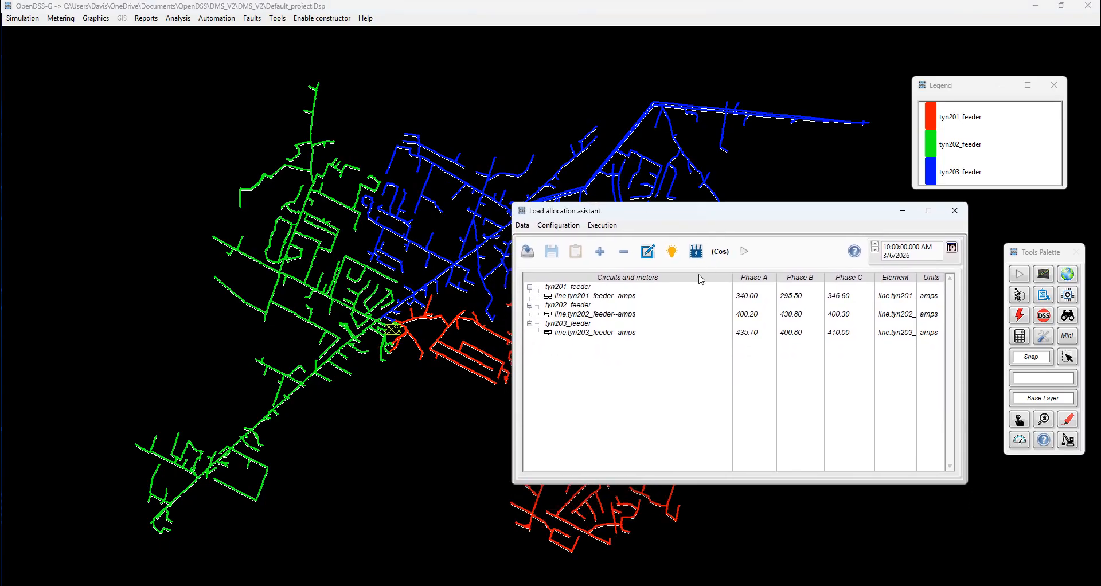
Assign the same XfkVA value to all loads in the model, and view the power factor options without applying them.
click(696, 252)
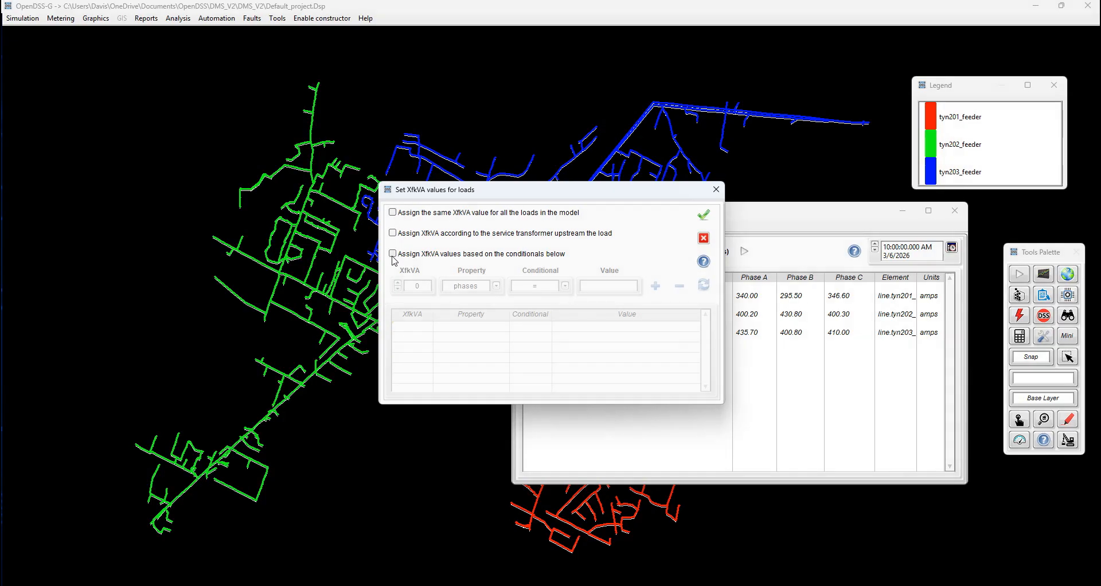
click(393, 212)
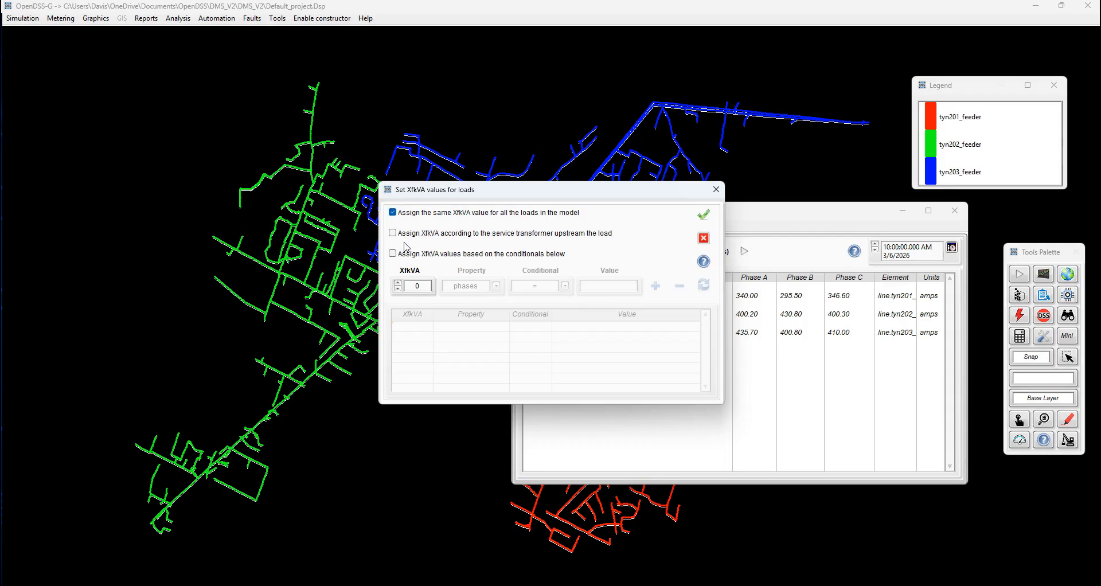
double_click(423, 286)
click(705, 217)
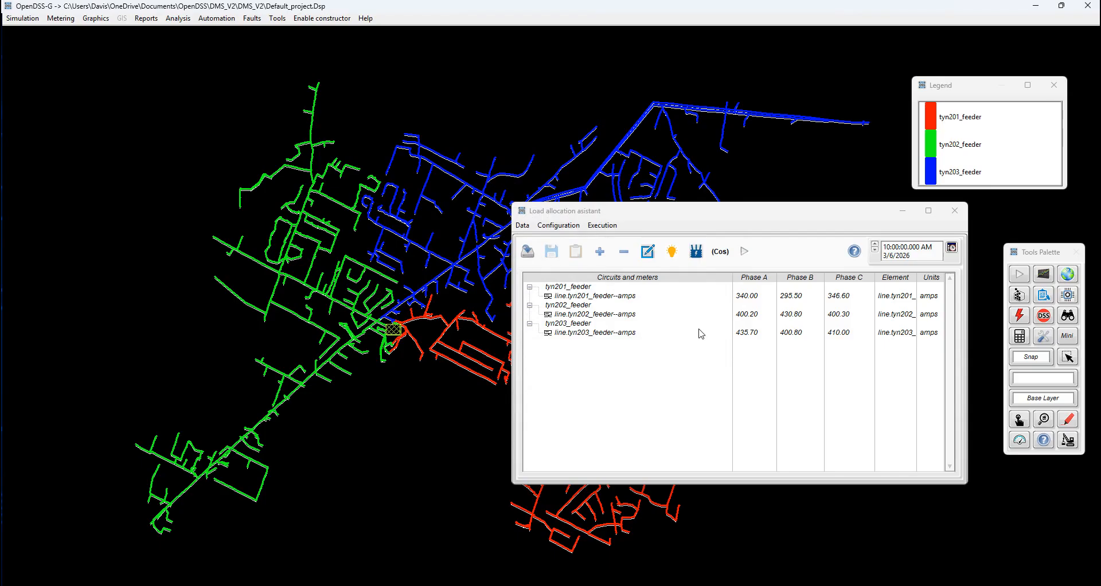
click(721, 254)
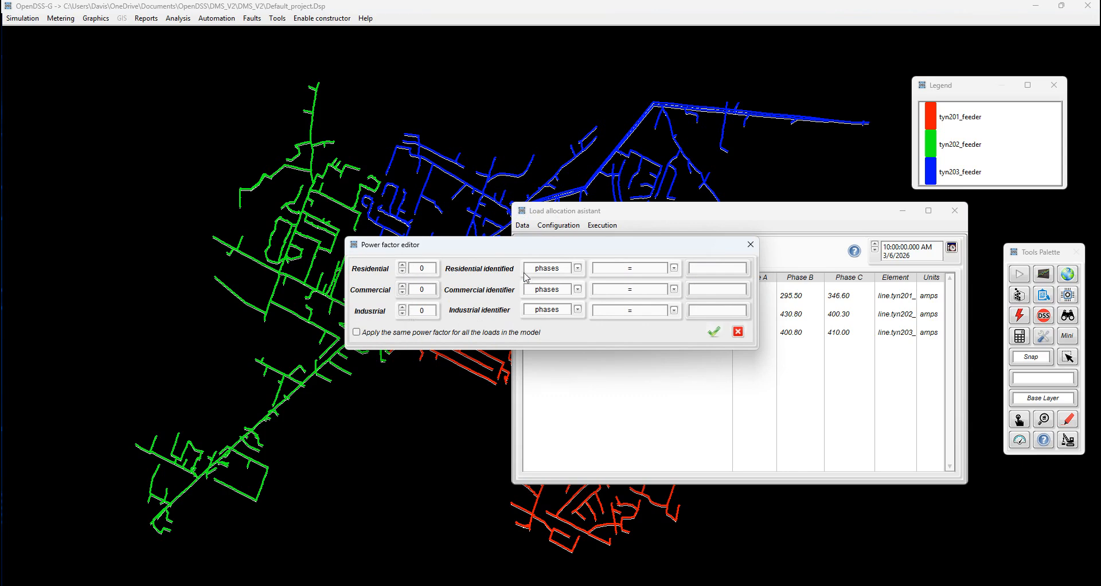
click(738, 332)
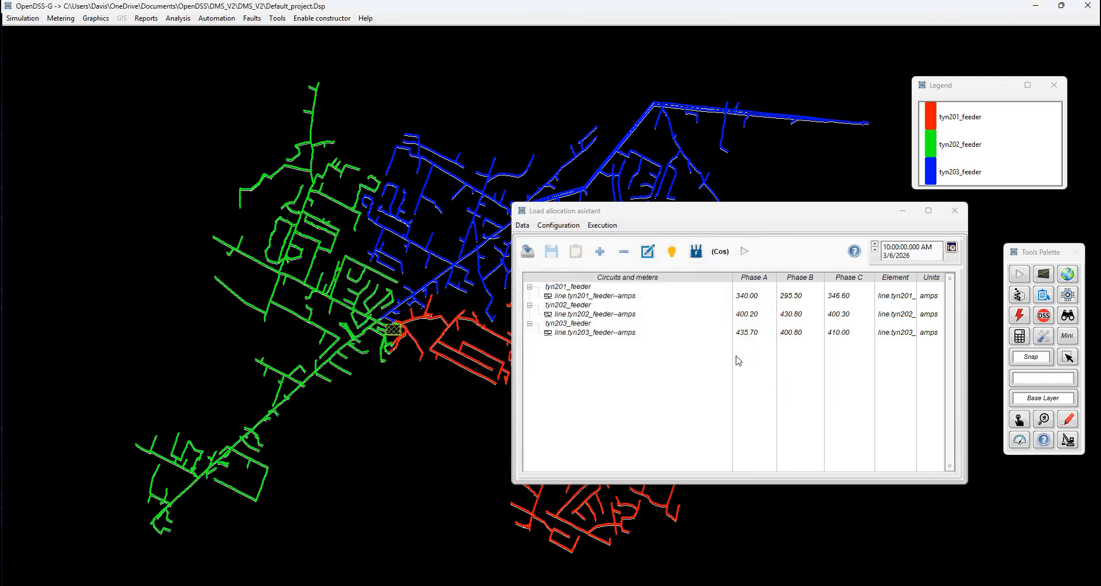
Run the load allocation with 2 iterations and set the error threshold of its results to 0%.
click(744, 253)
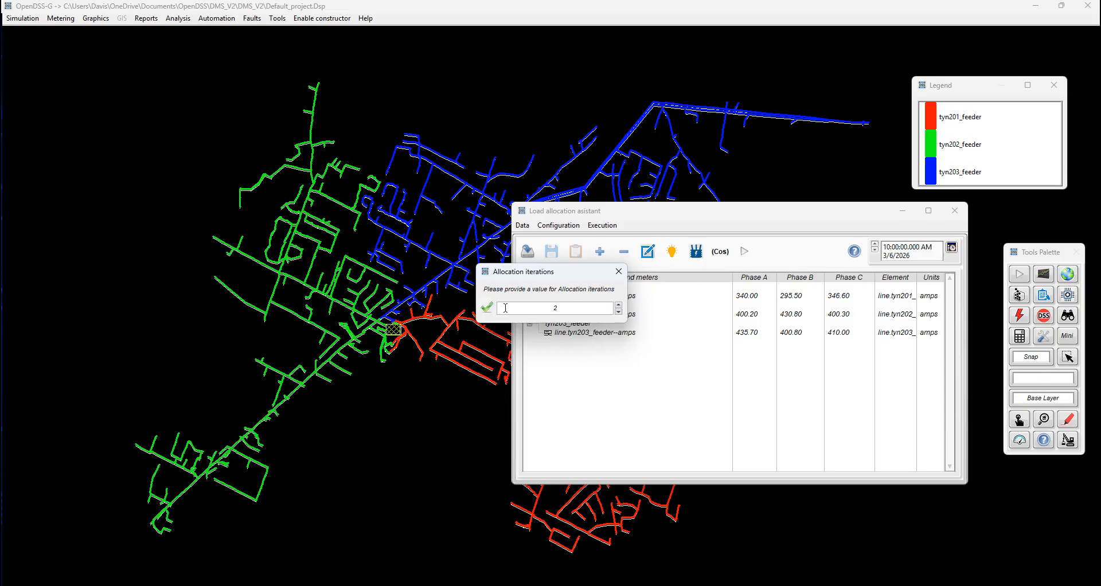
click(486, 310)
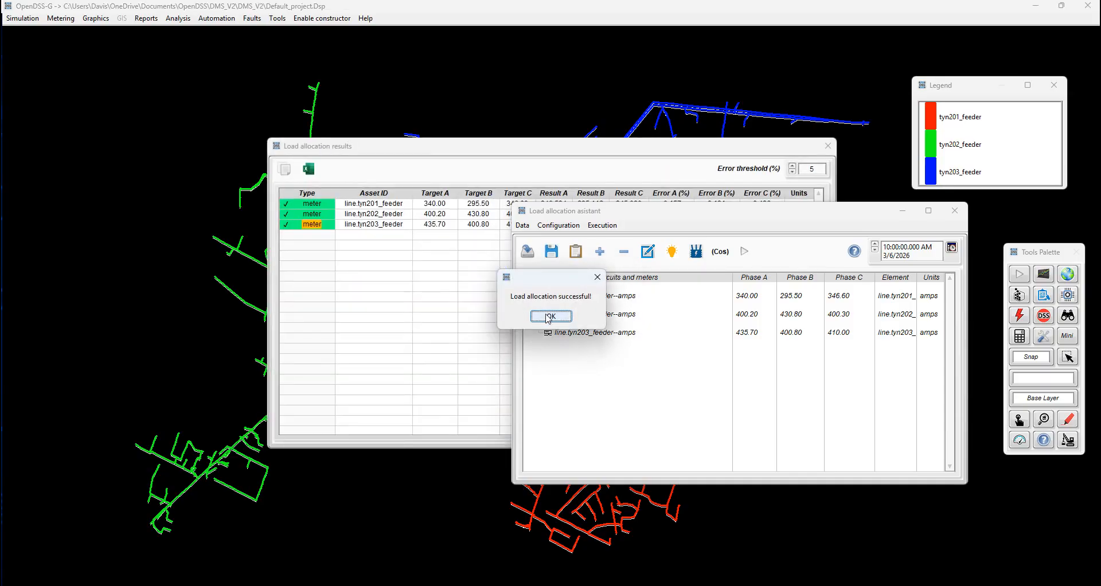
click(549, 316)
drag(641, 152, 521, 274)
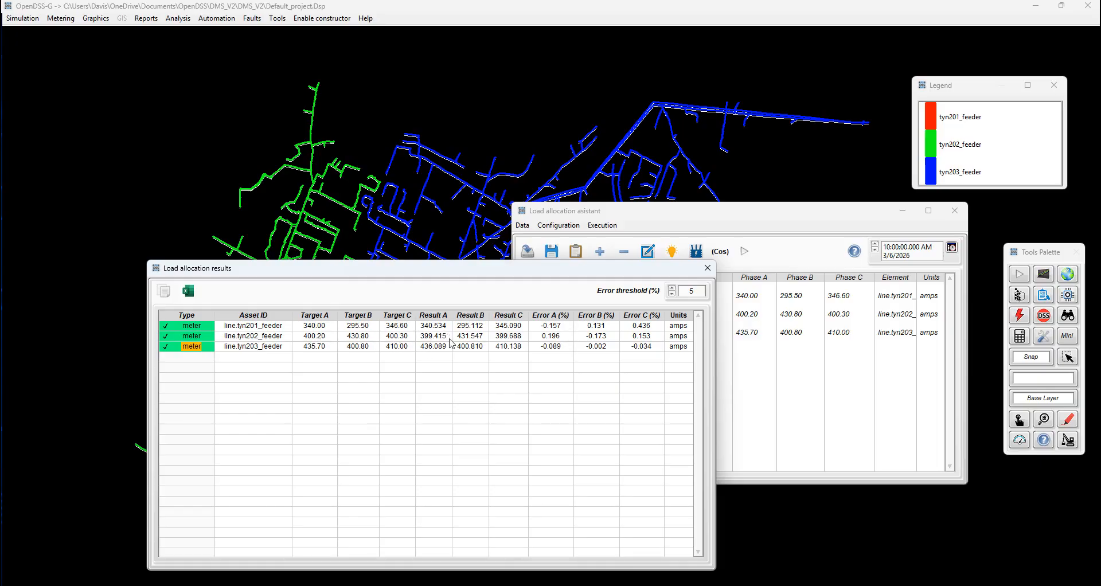
click(672, 296)
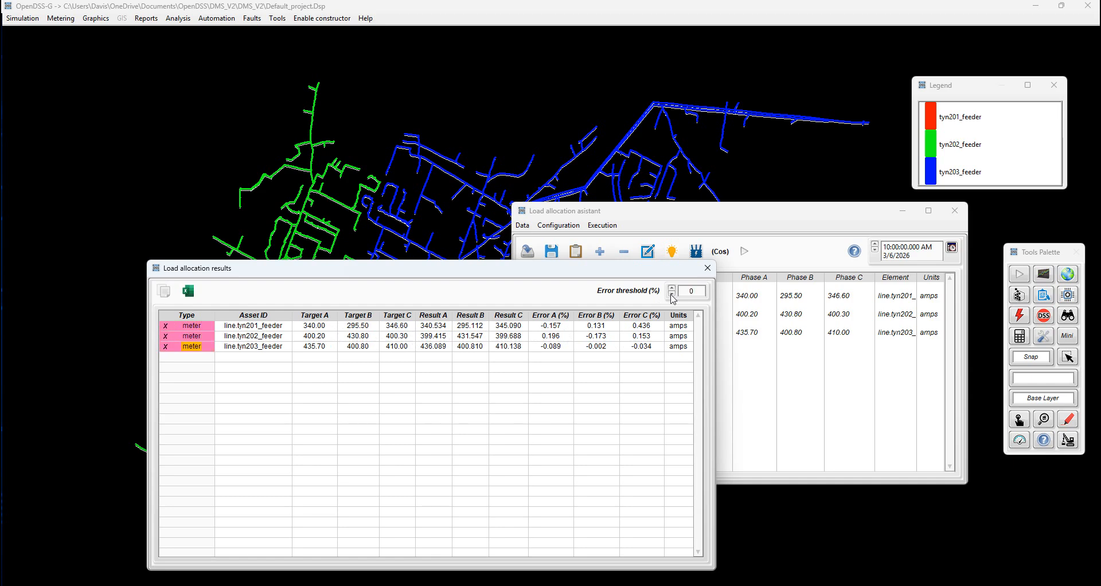
Raise the error threshold of the load allocation results, and close the results and the load allocation assistant.
click(671, 287)
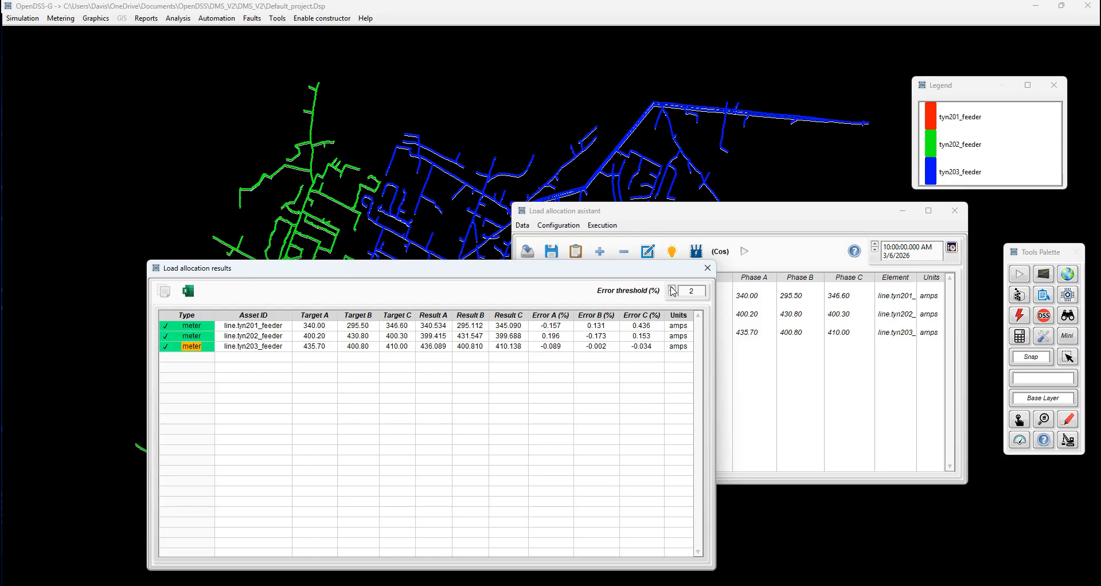
click(671, 288)
click(671, 287)
click(708, 268)
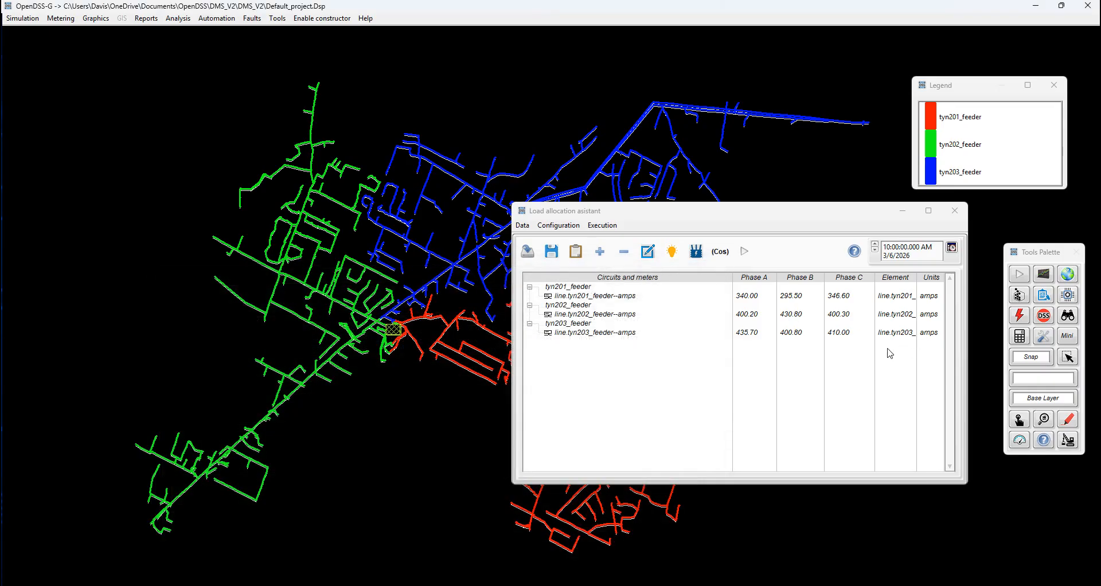
click(954, 211)
Create energy meters for each branch derived from every Vsource in the model.
click(1019, 296)
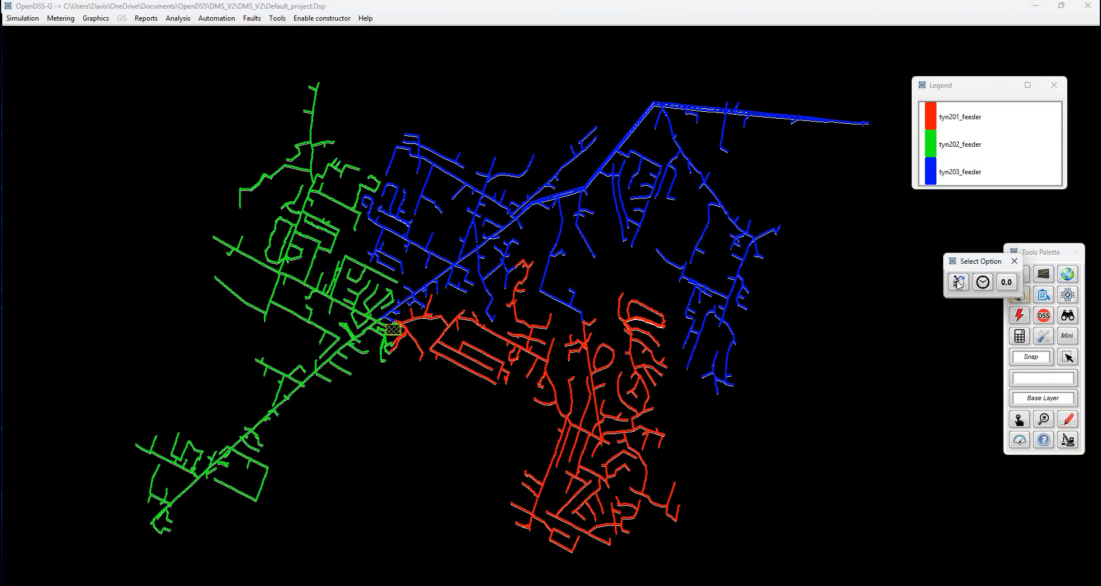
click(957, 283)
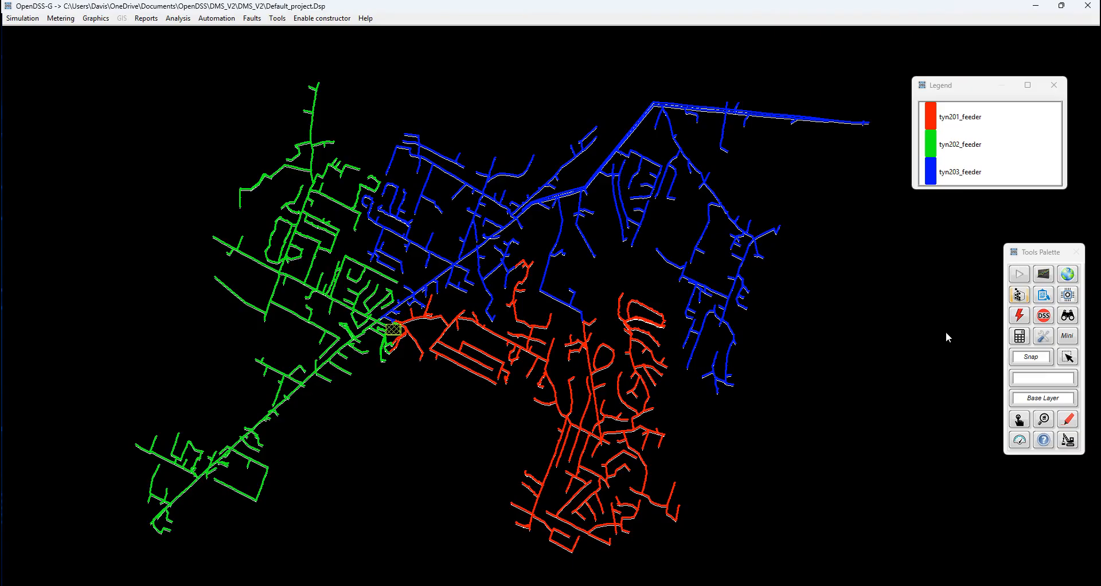
click(1068, 295)
click(1012, 293)
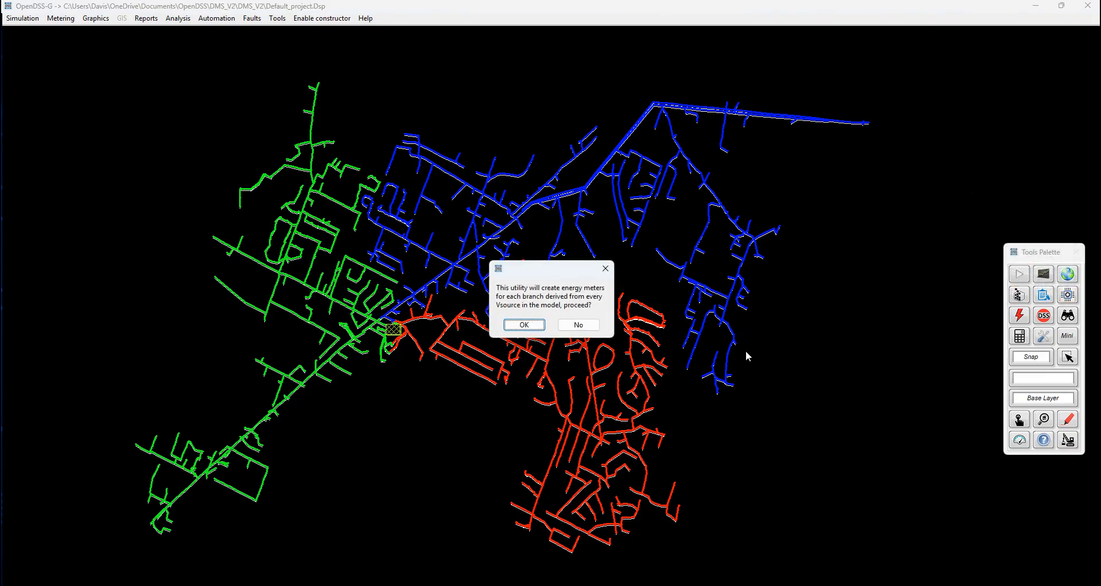
click(542, 327)
click(552, 316)
Import the kW and kvar measurements for the three feeders and their downstream lines from a CSV file into the load allocation assistant.
click(1067, 295)
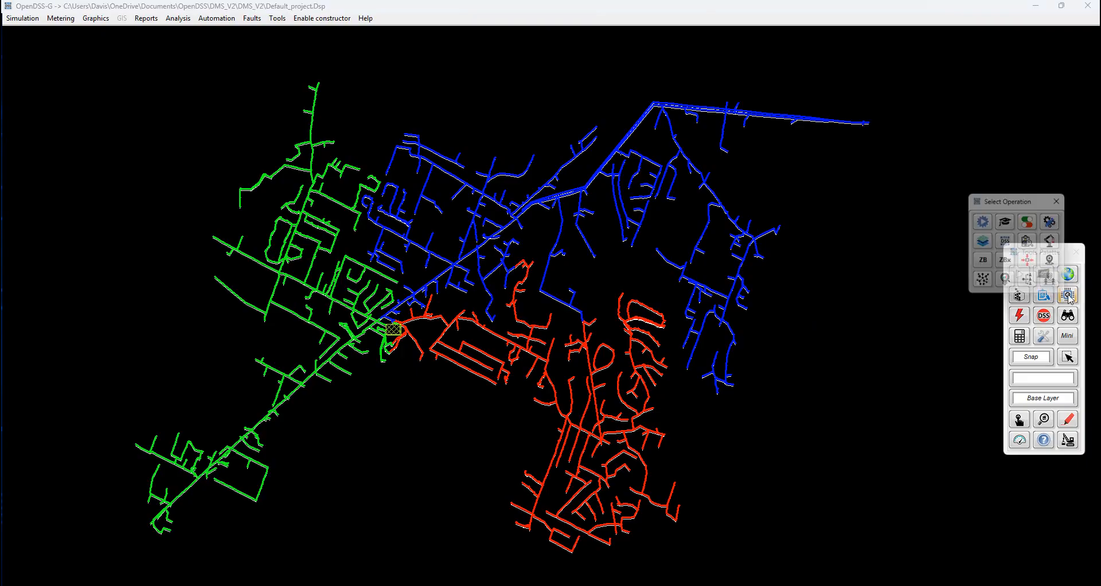
click(1029, 280)
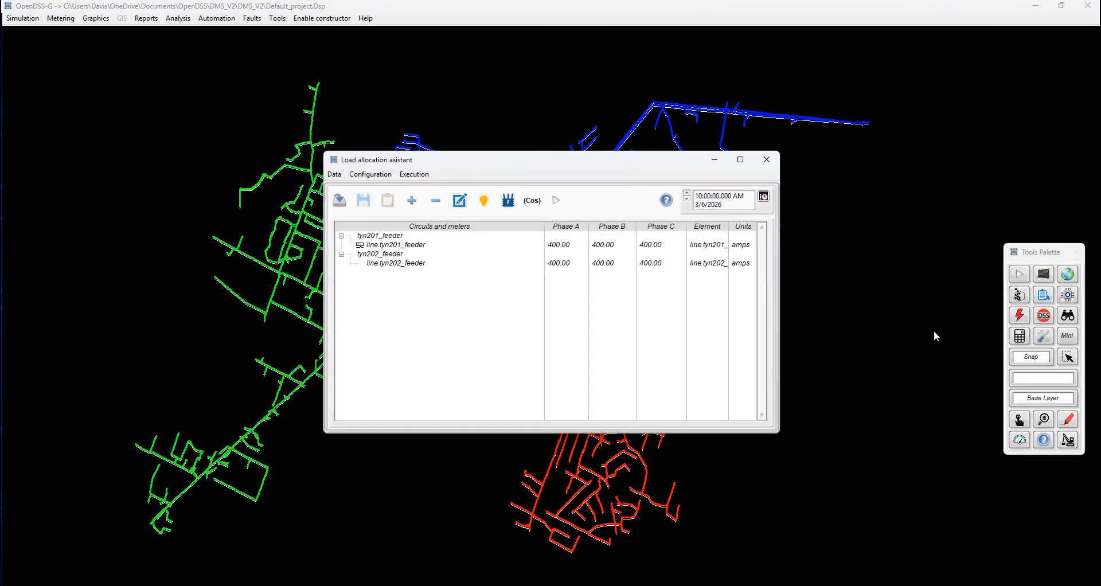
click(340, 201)
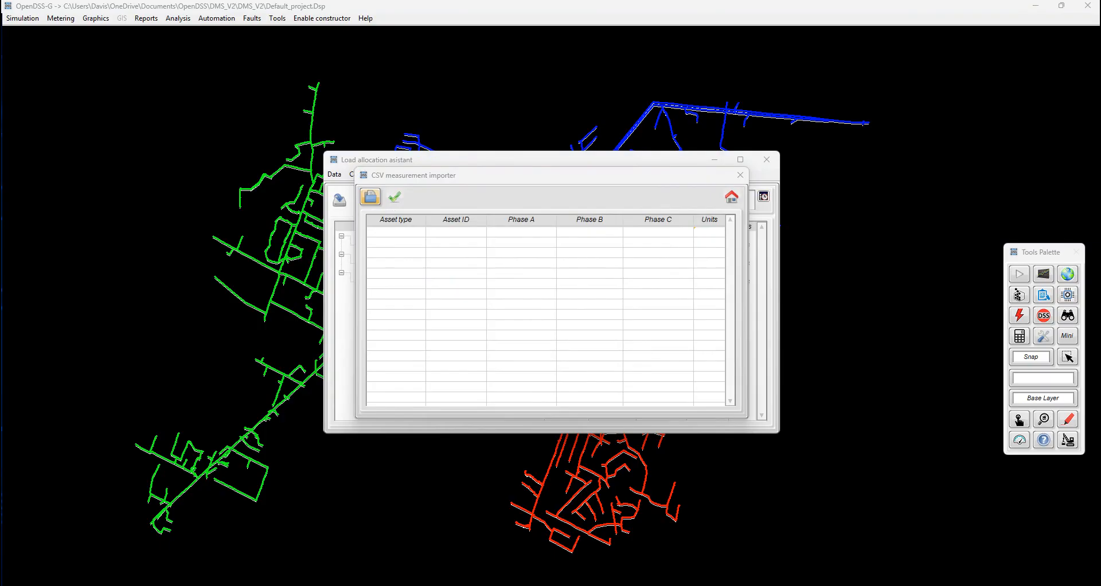
click(370, 197)
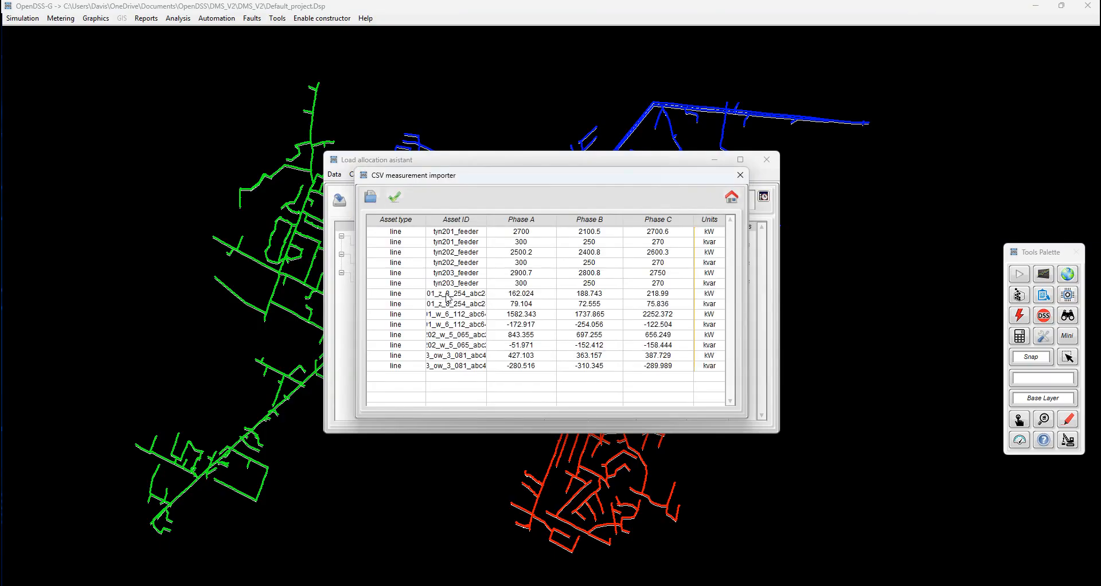
drag(466, 176, 325, 139)
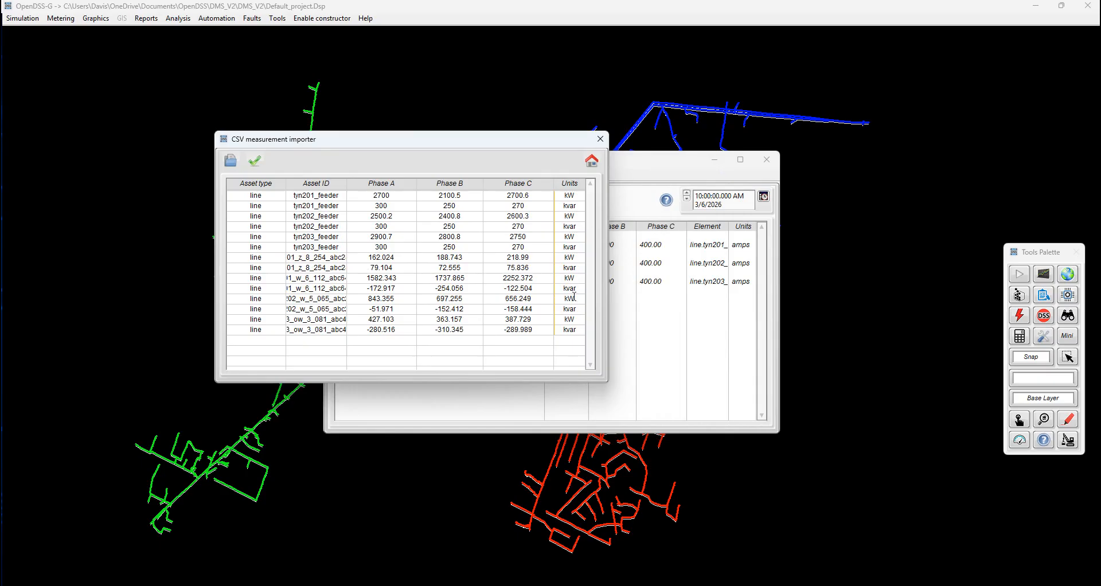
click(255, 162)
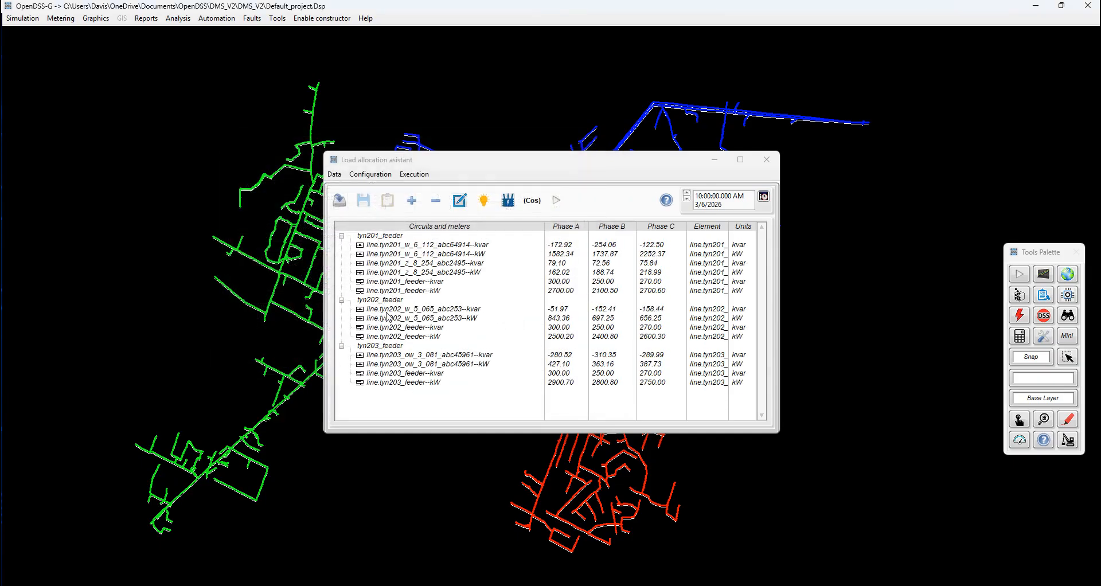
Examine the kW and kvar measurement entries of the feeder head and downstream lines under tyn201_feeder.
click(359, 292)
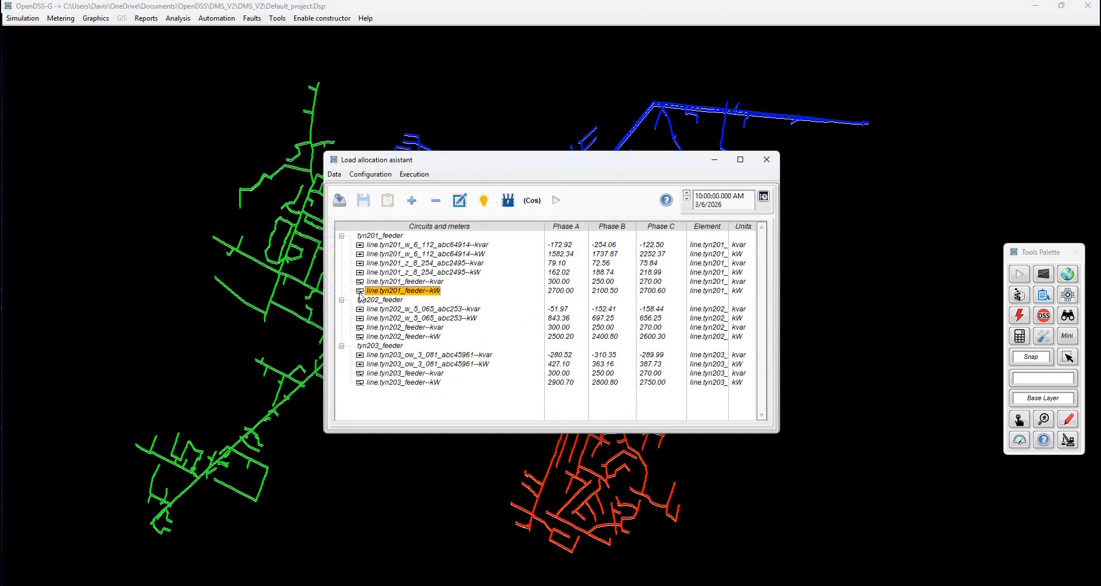
click(358, 281)
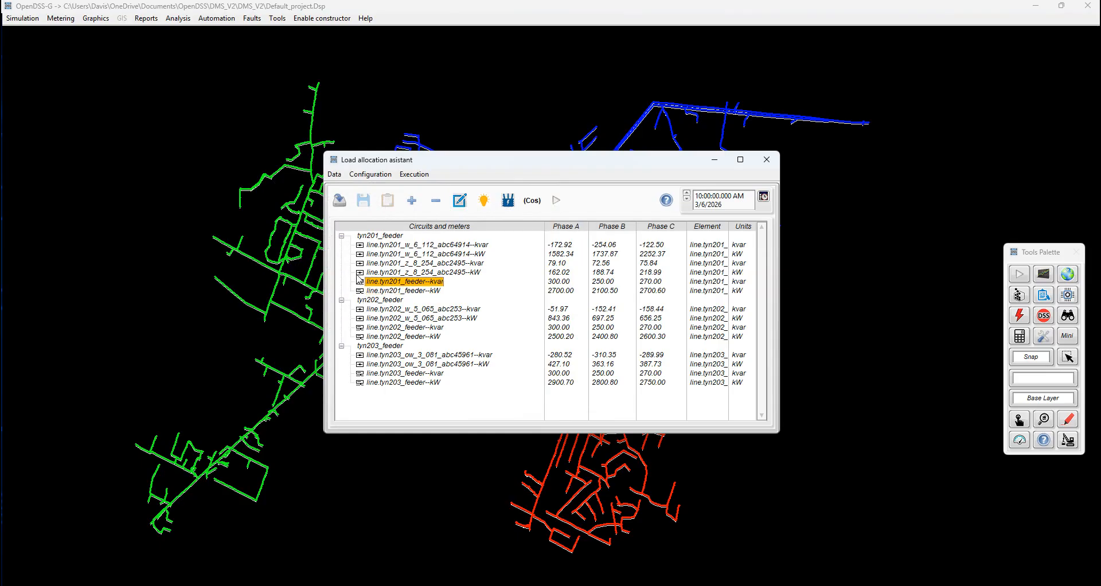
click(360, 272)
click(360, 263)
click(360, 254)
click(360, 245)
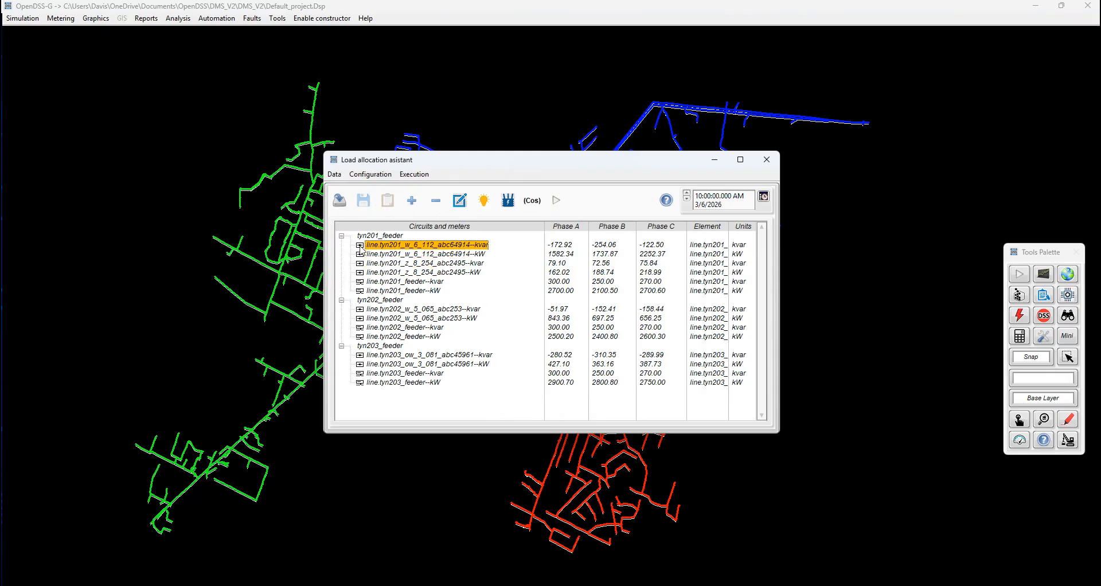
Assign the same XfkVA value to all the loads for the kW and kvar allocation.
click(508, 202)
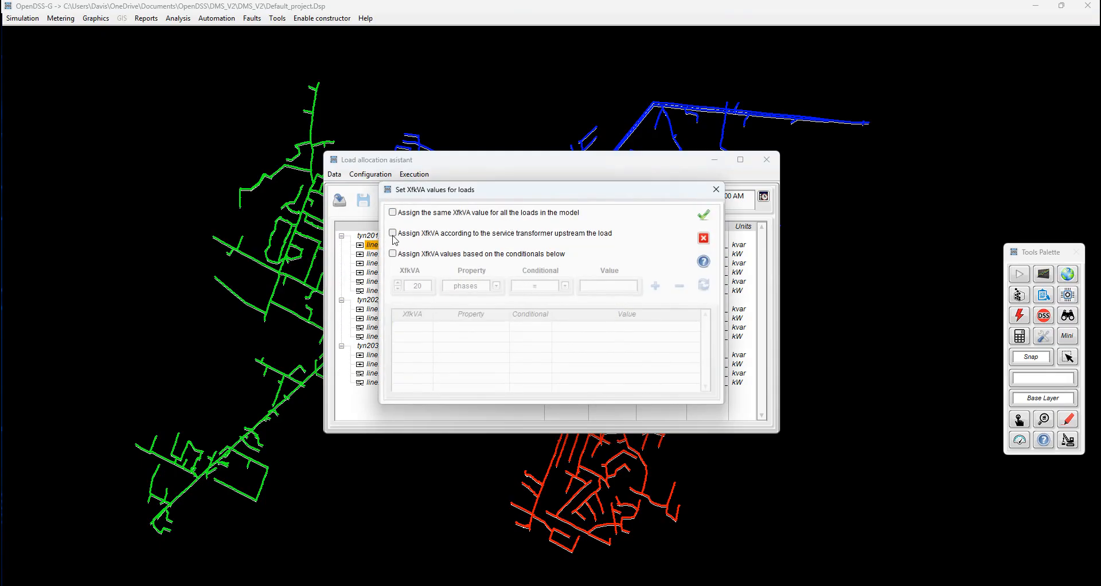
click(392, 213)
click(706, 215)
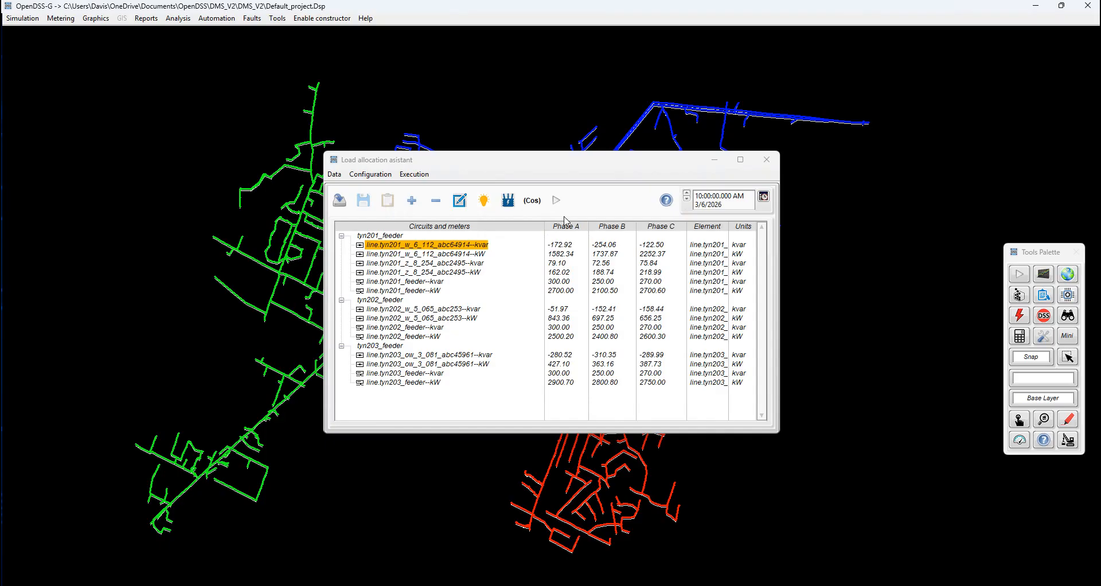
Set the power factors to 0.98 residential, 0.95 commercial and 0.9 industrial, with class as the identifier property for all three.
click(531, 202)
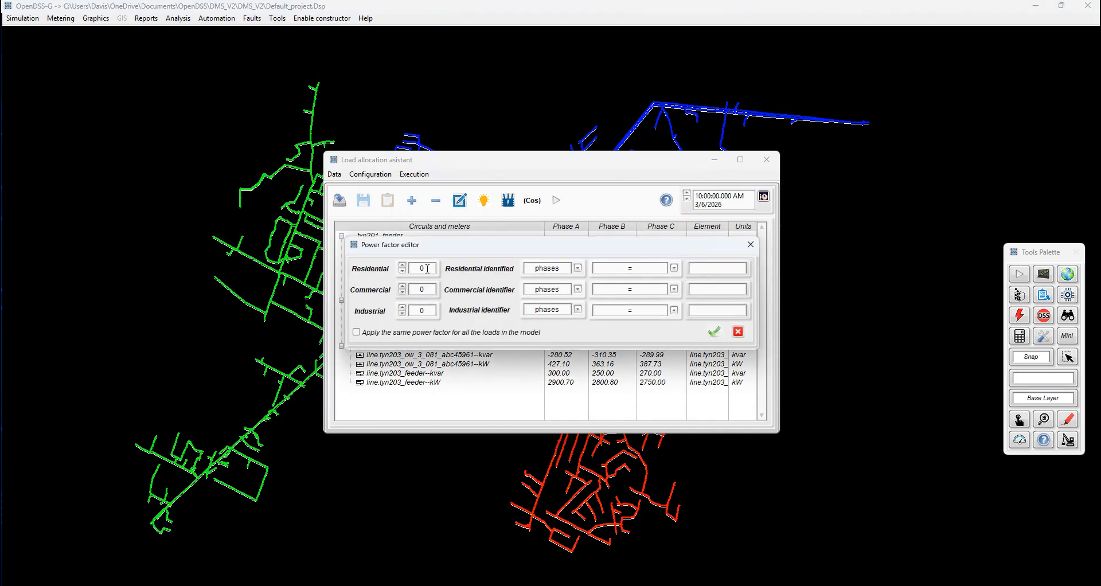
text(.98)
click(436, 289)
text(.95)
key(Tab)
text(class)
drag(565, 288, 499, 293)
text(class)
drag(567, 310, 536, 310)
text(class)
Set the class values to 1 for residential, 2 for commercial and 3 for industrial, and apply the power factor declarations.
click(719, 268)
text(1)
click(728, 287)
text(2)
click(722, 312)
text(3)
click(714, 332)
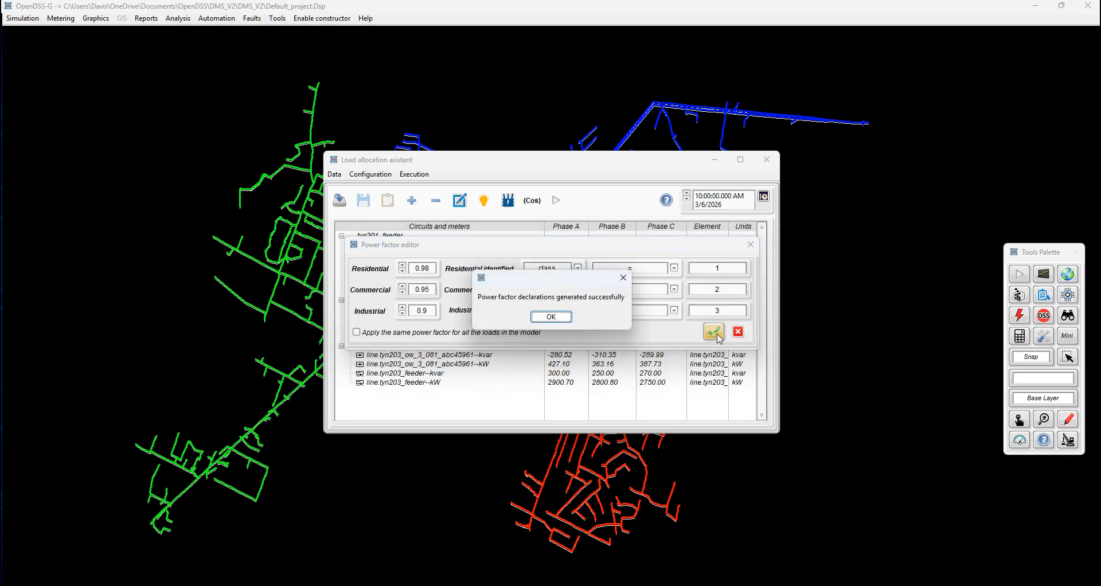
click(559, 319)
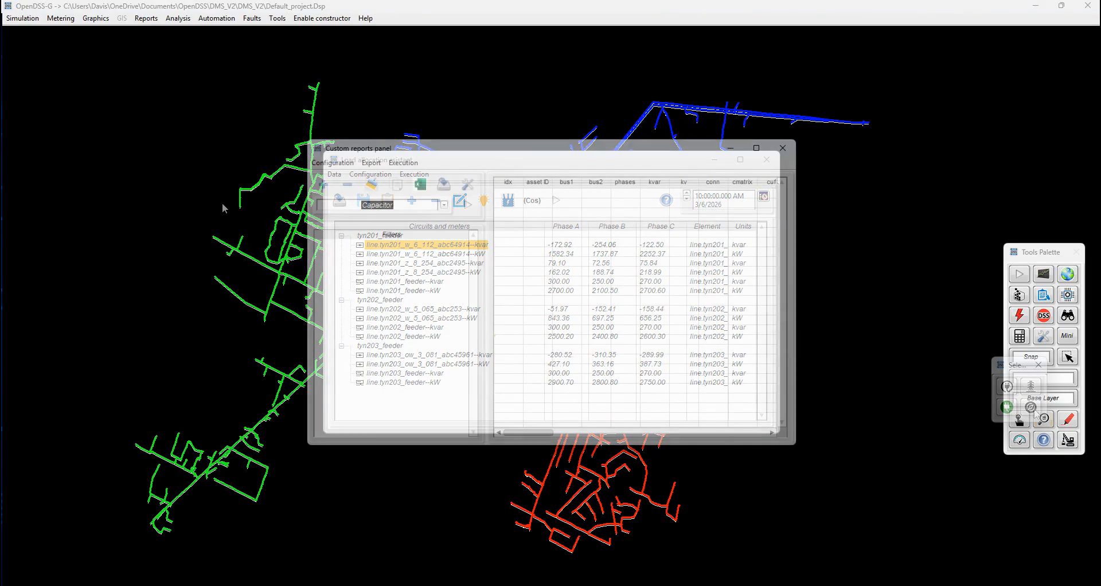
Build a custom Load report with the pf and class fields, filtered to class equal to 1.
text(Load)
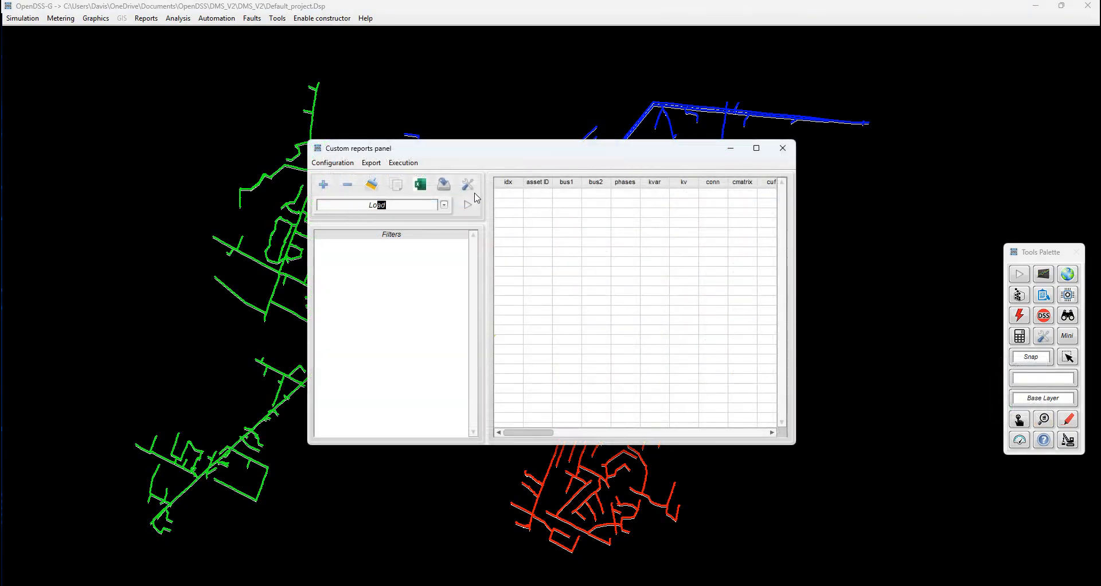
click(472, 191)
right_click(544, 277)
click(565, 292)
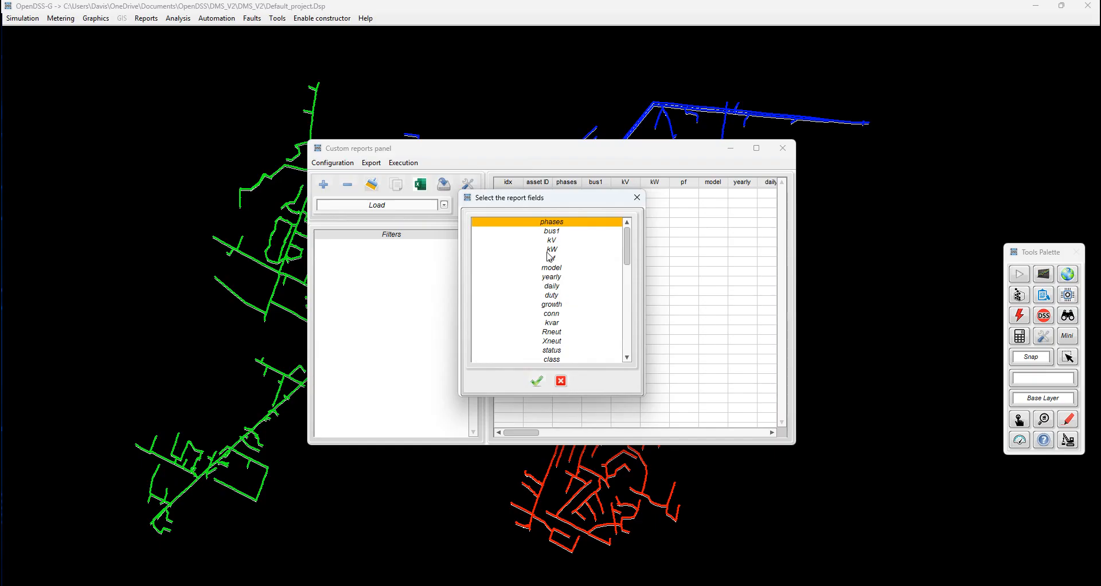
click(556, 263)
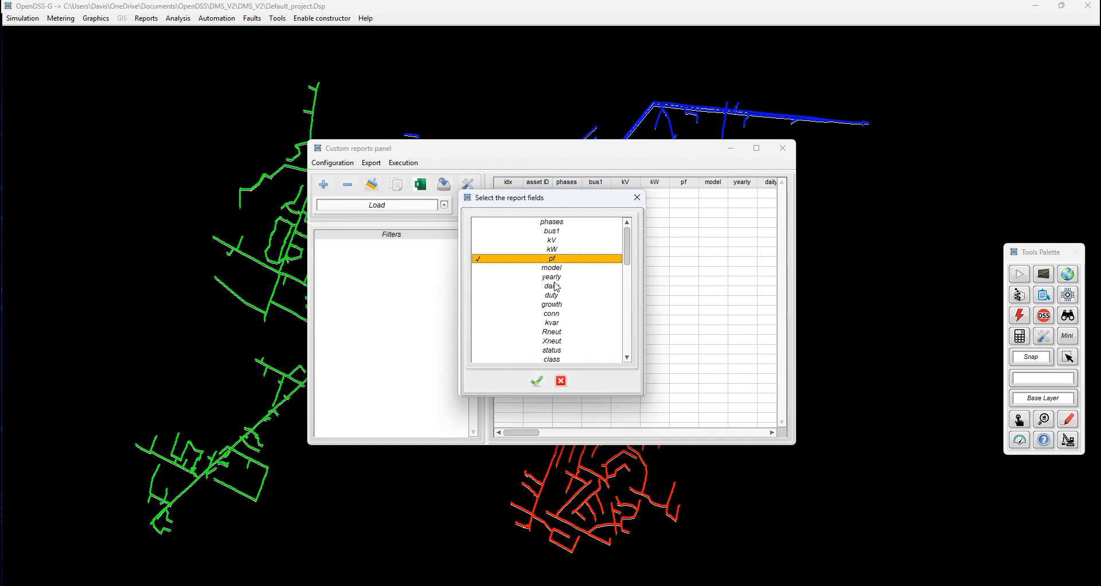
scroll(556, 281, down, 1)
click(551, 333)
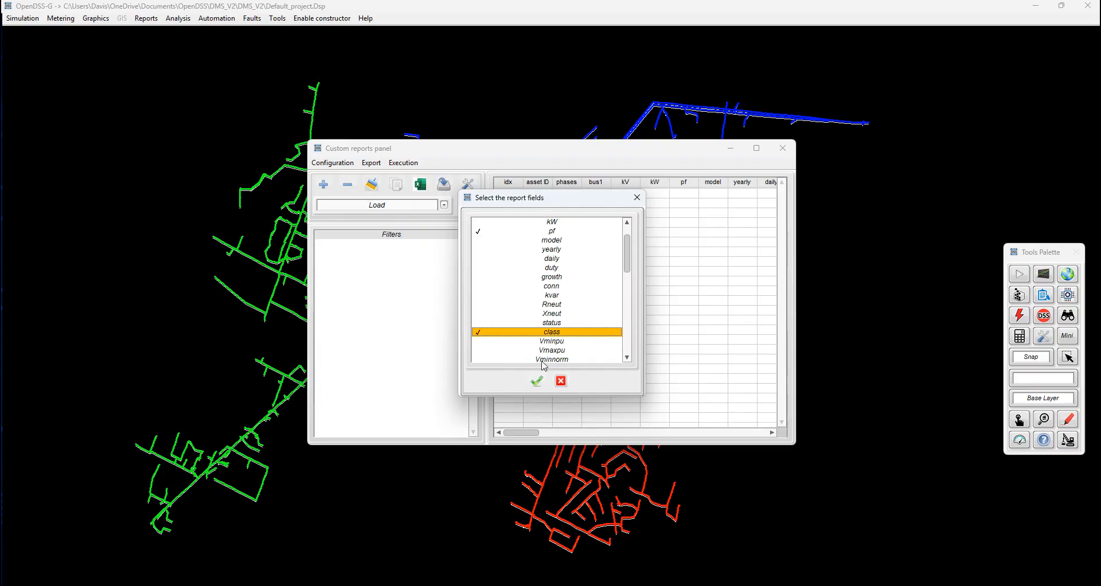
click(536, 381)
click(324, 184)
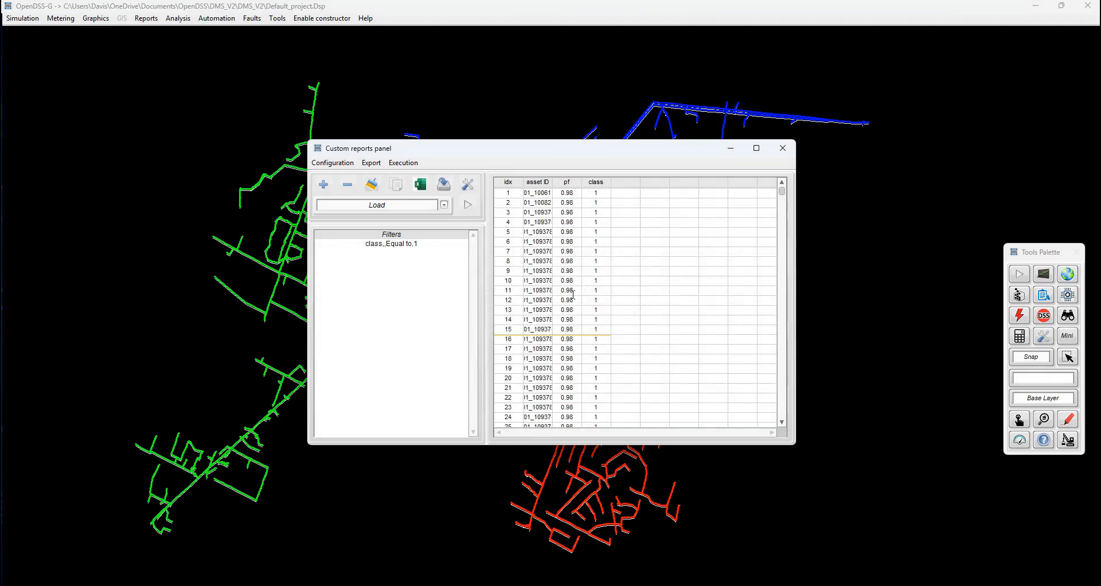
Replace the Load report's filter with class equal to 2.
click(386, 245)
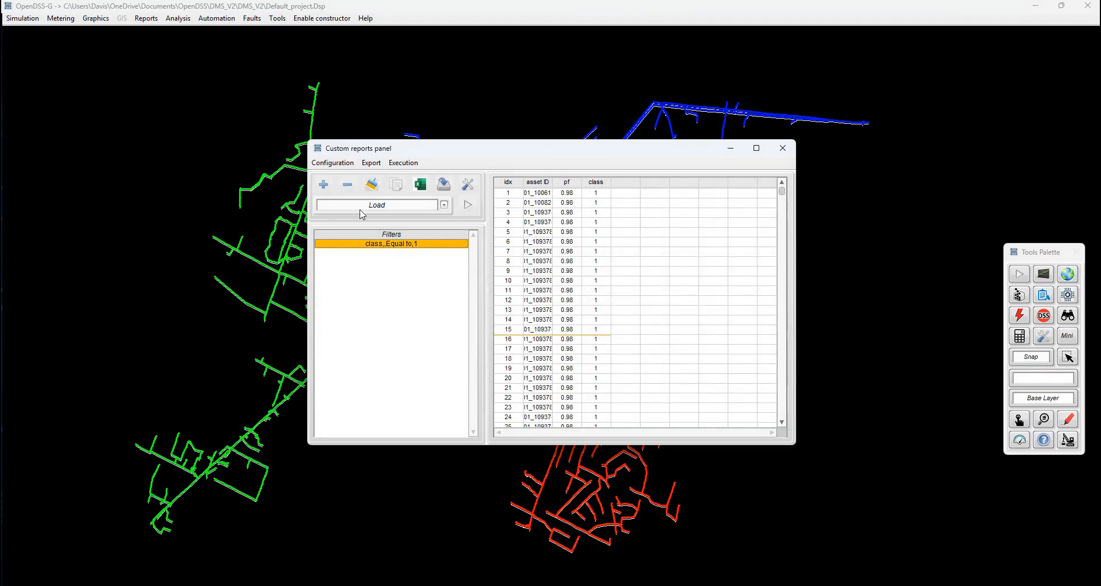
click(347, 184)
click(323, 184)
double_click(713, 309)
text(2)
click(770, 291)
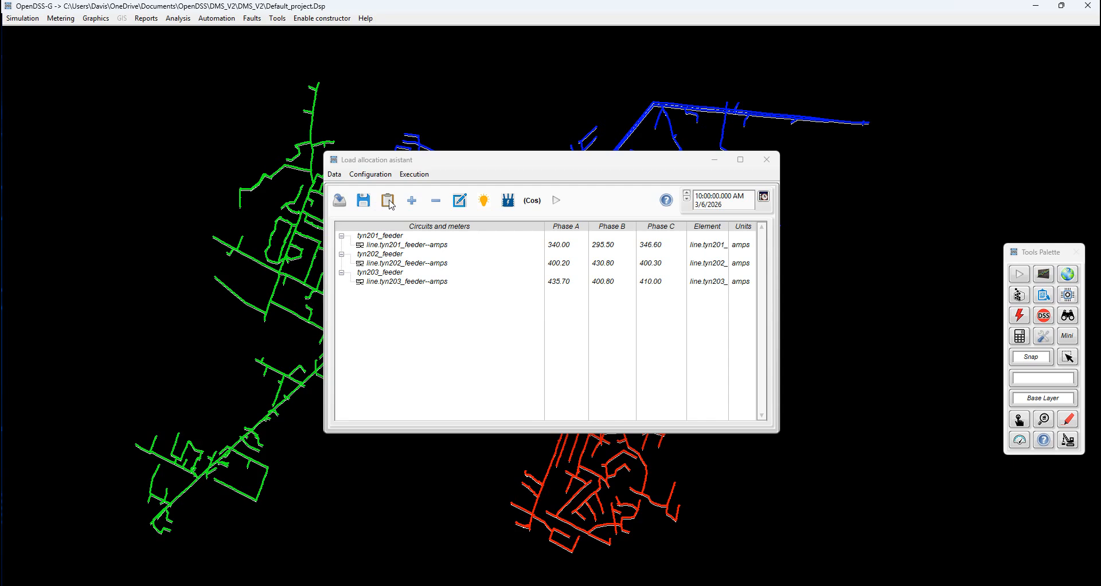
Review the targets, results and errors of the amps load allocation for the three feeders, and close the results.
click(390, 202)
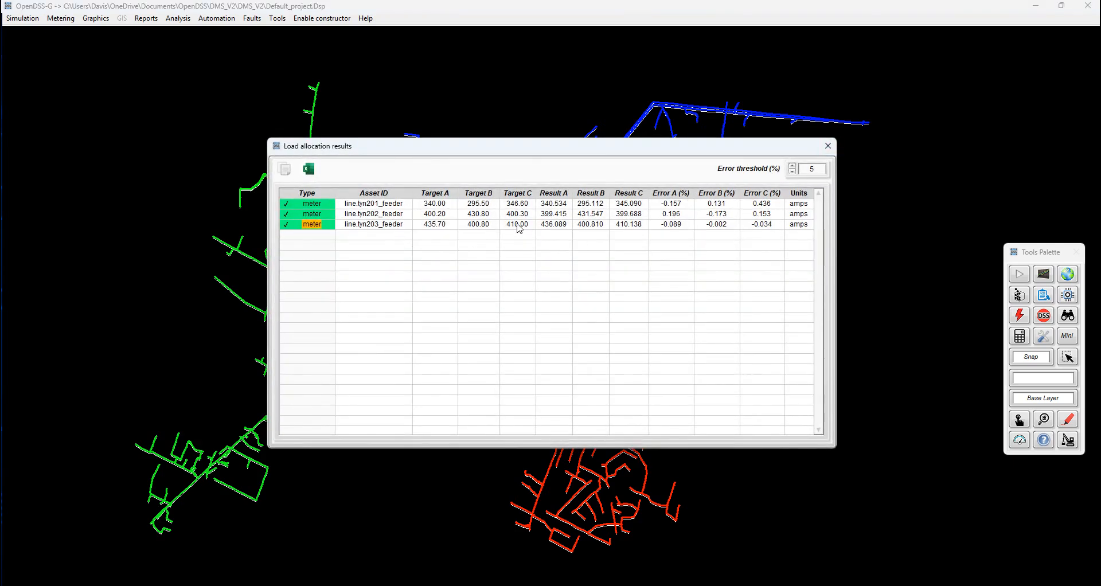
click(828, 145)
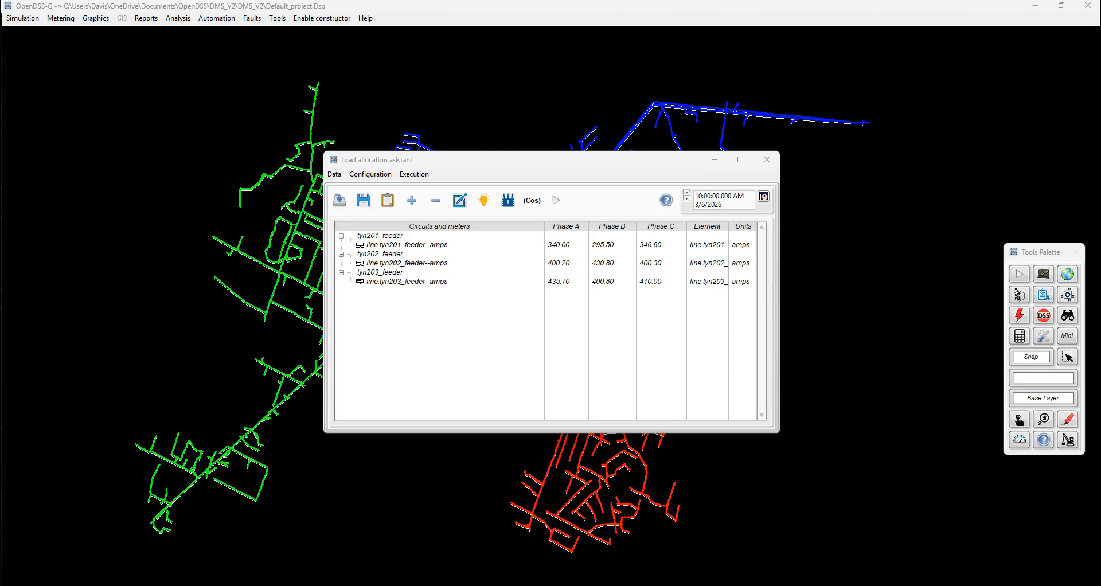
Examine the date, time and set hour lines at the start of myAllocation.DSS in Notepad++.
drag(671, 146, 474, 128)
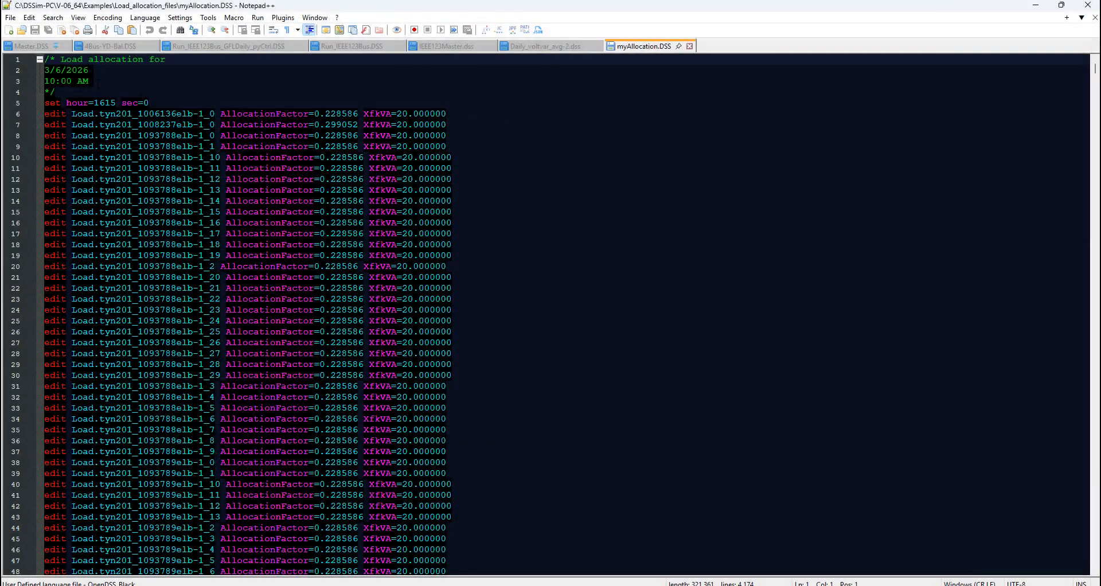
drag(89, 80, 33, 61)
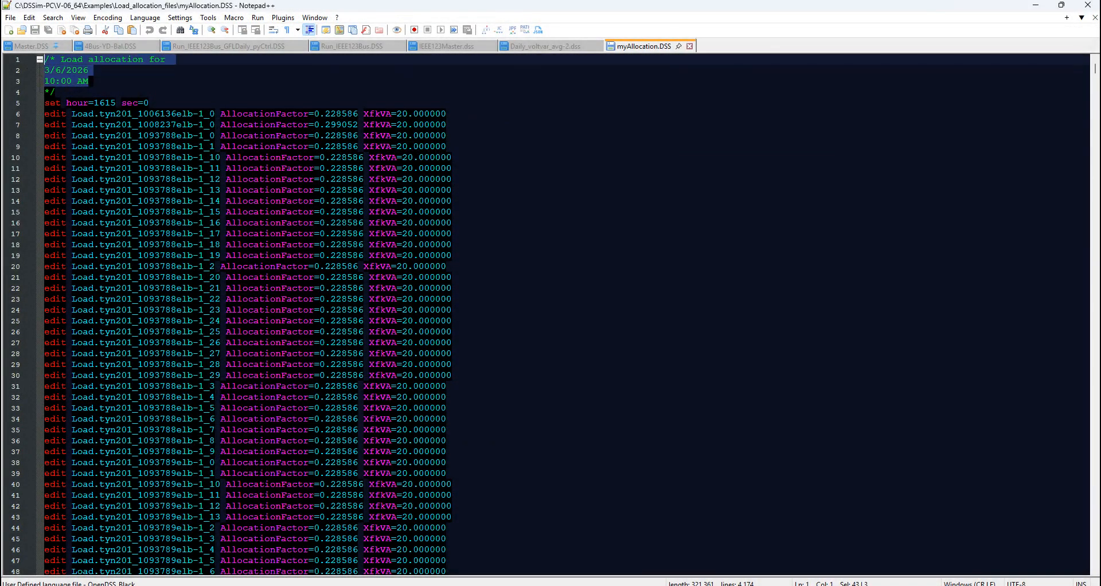
drag(150, 103, 38, 101)
Enter the command redirect myAllocation.dss in the OpenDSS Console of OpenDSS-G.
click(498, 197)
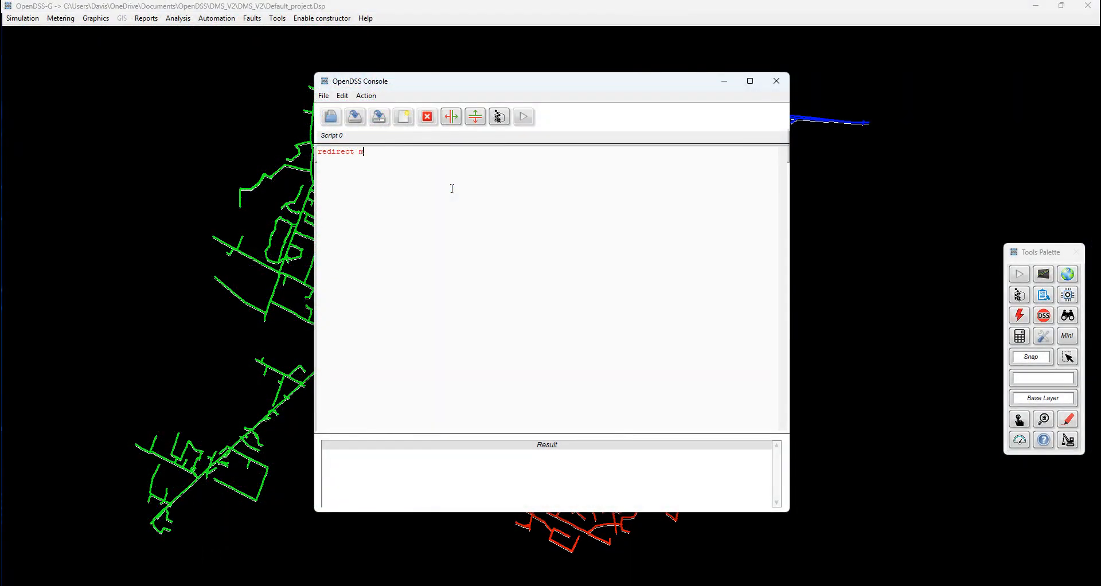
text(location.dss)
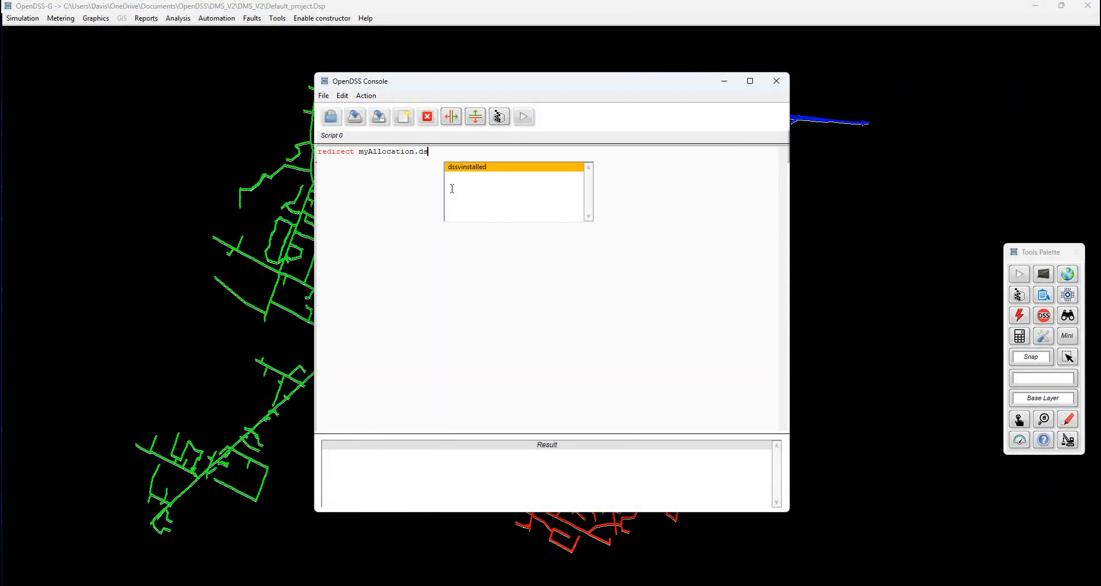
key(Escape)
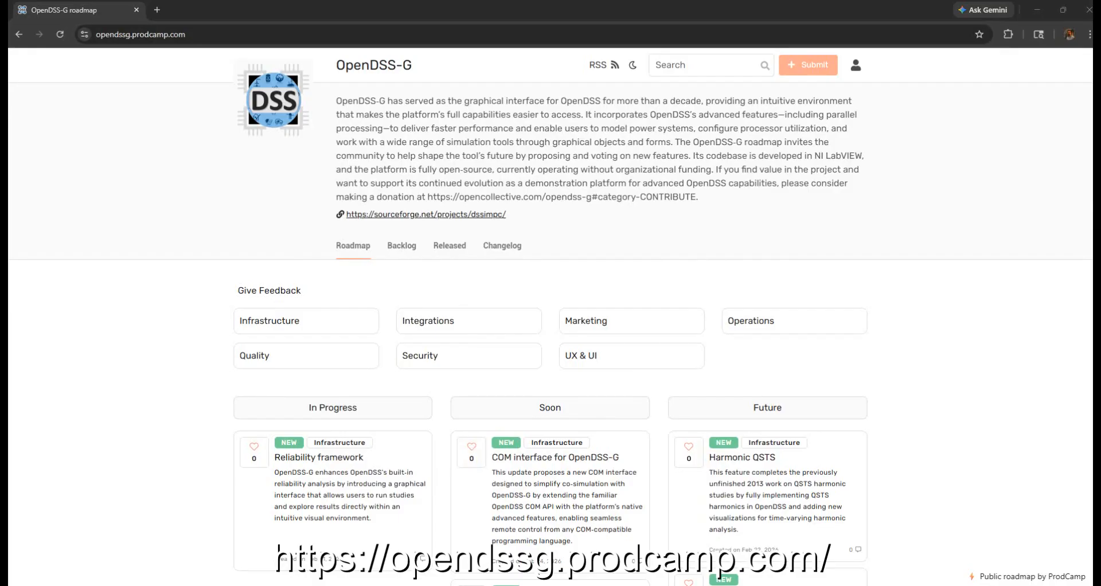
Look through the In Progress, Soon and Future features on the OpenDSS-G roadmap page in the browser.
scroll(551, 317, down, 1)
scroll(550, 316, down, 4)
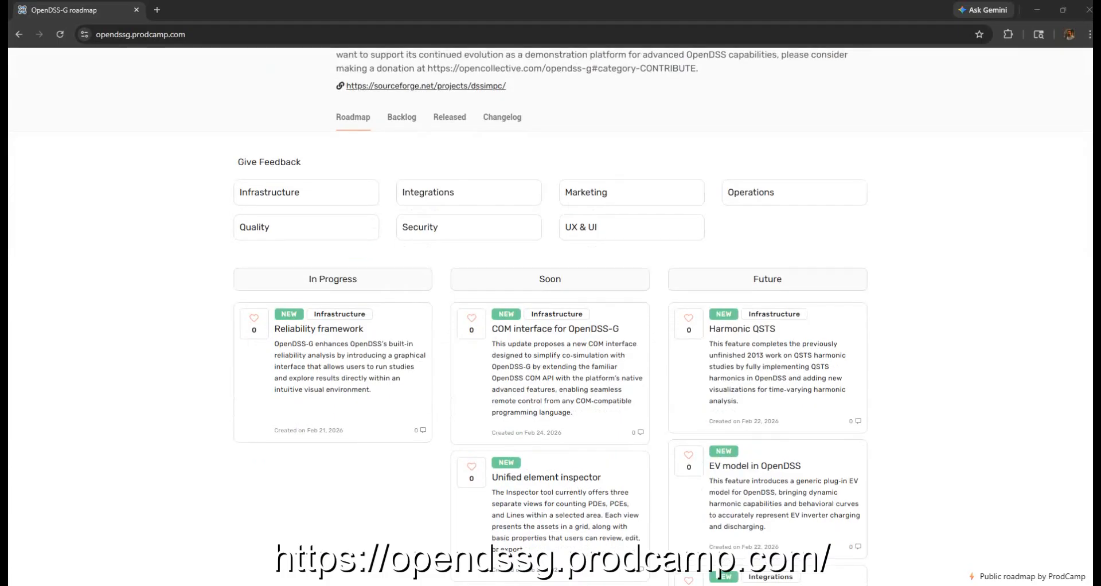
scroll(550, 316, down, 1)
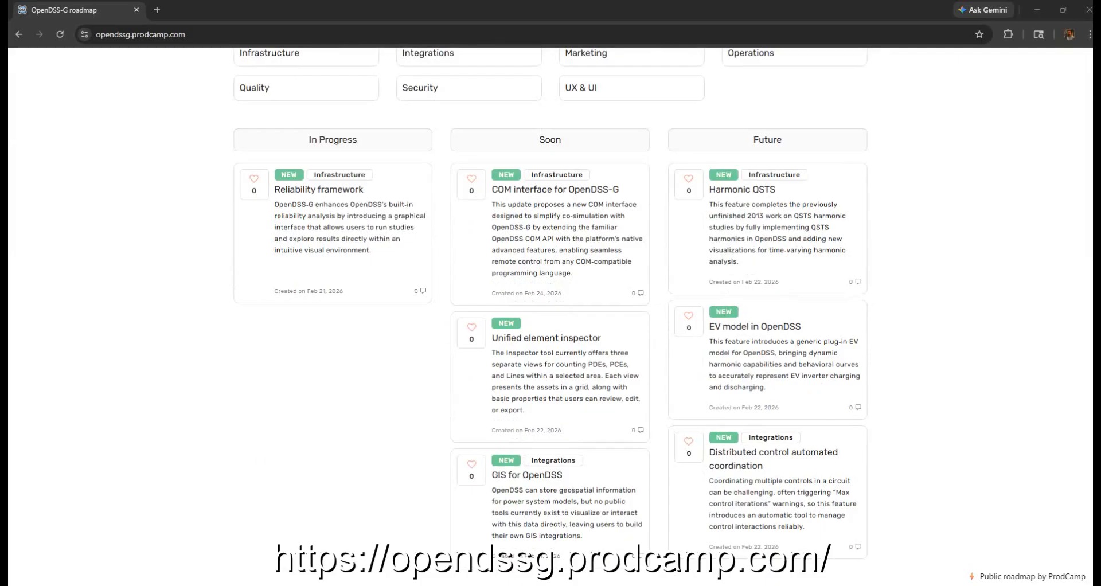
Open the Reliability framework feature on the roadmap, read its description and comments area, and go back to the roadmap.
scroll(551, 317, up, 1)
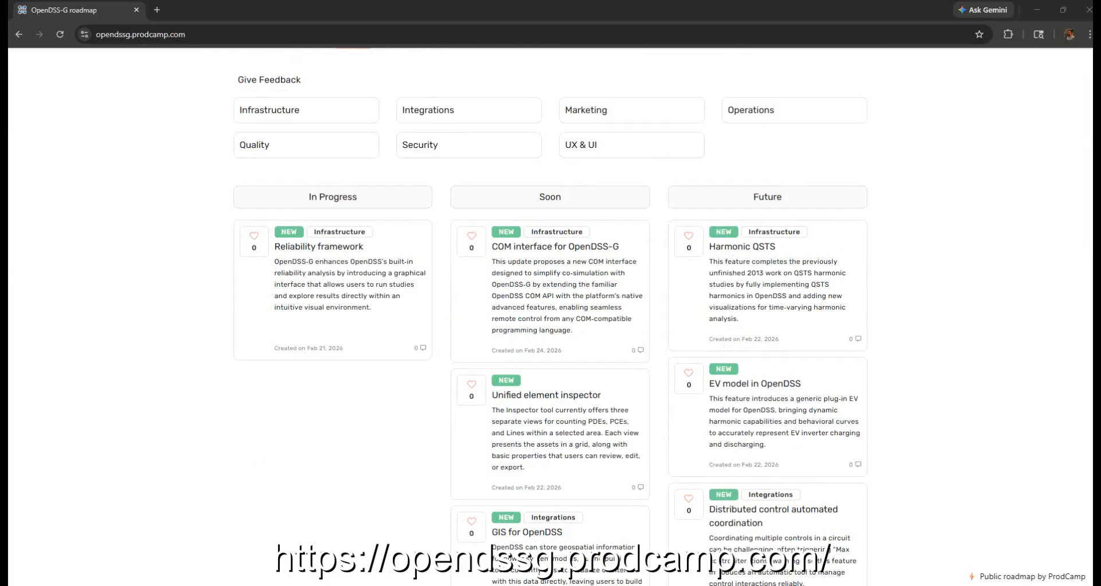
click(319, 246)
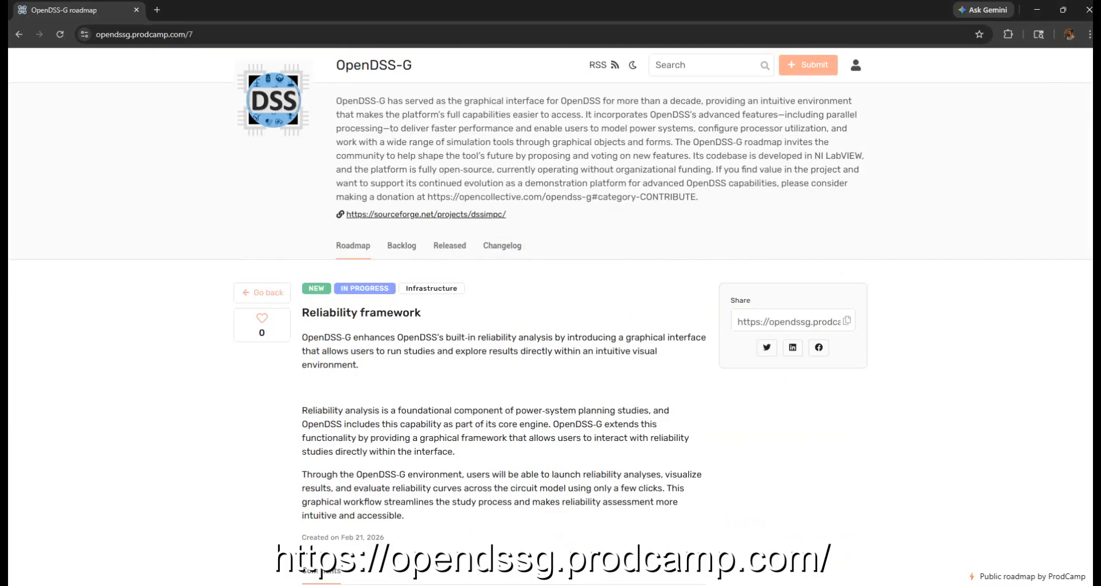
scroll(550, 315, down, 1)
scroll(551, 304, down, 2)
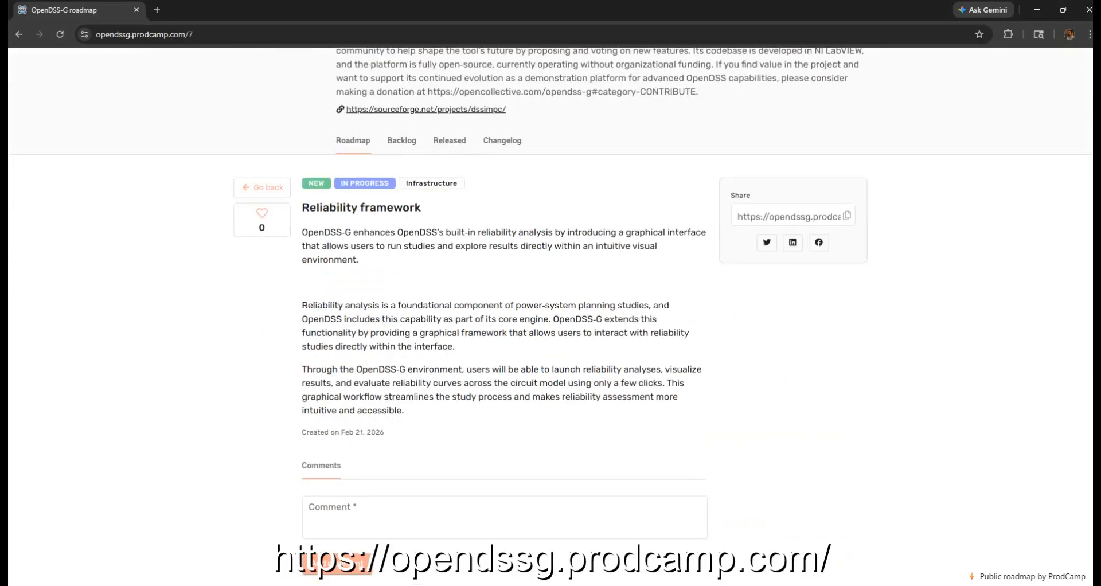
scroll(550, 315, up, 2)
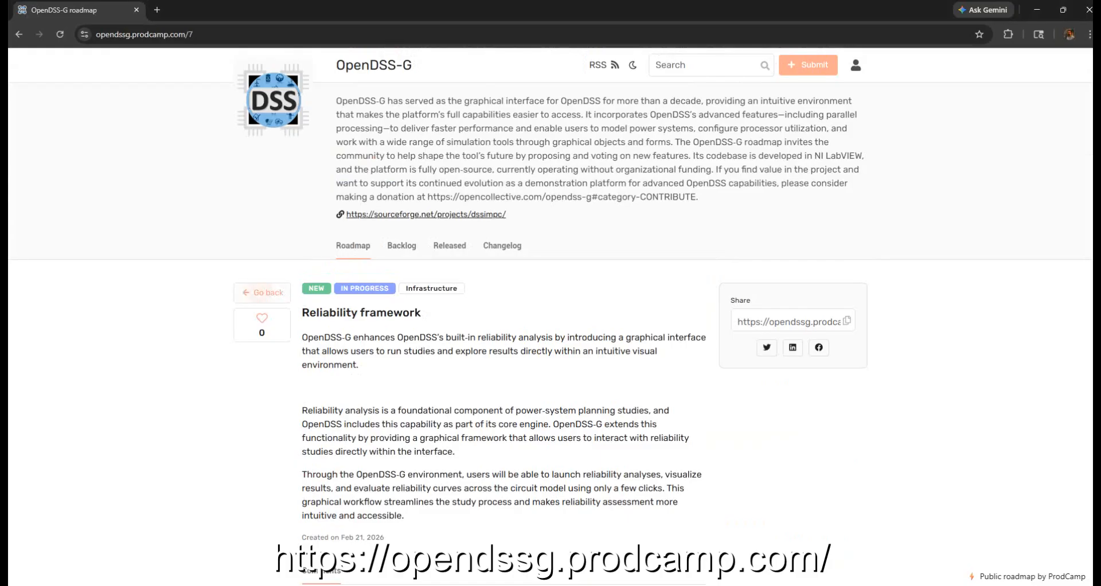
click(263, 293)
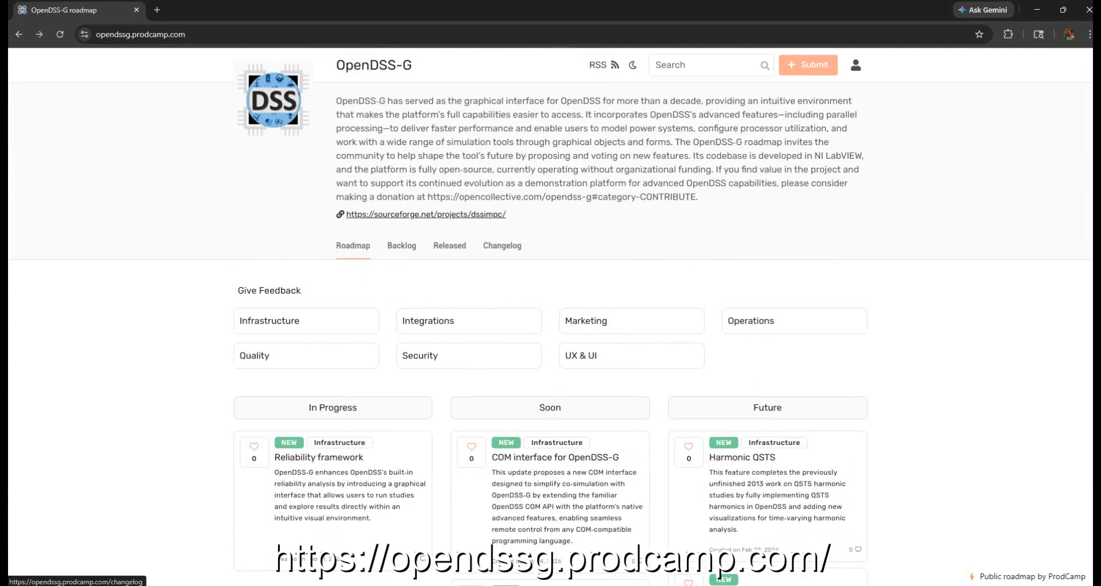
Open the OpenDSS-G changelog and read through the list of improvements in the version 7 release.
click(501, 245)
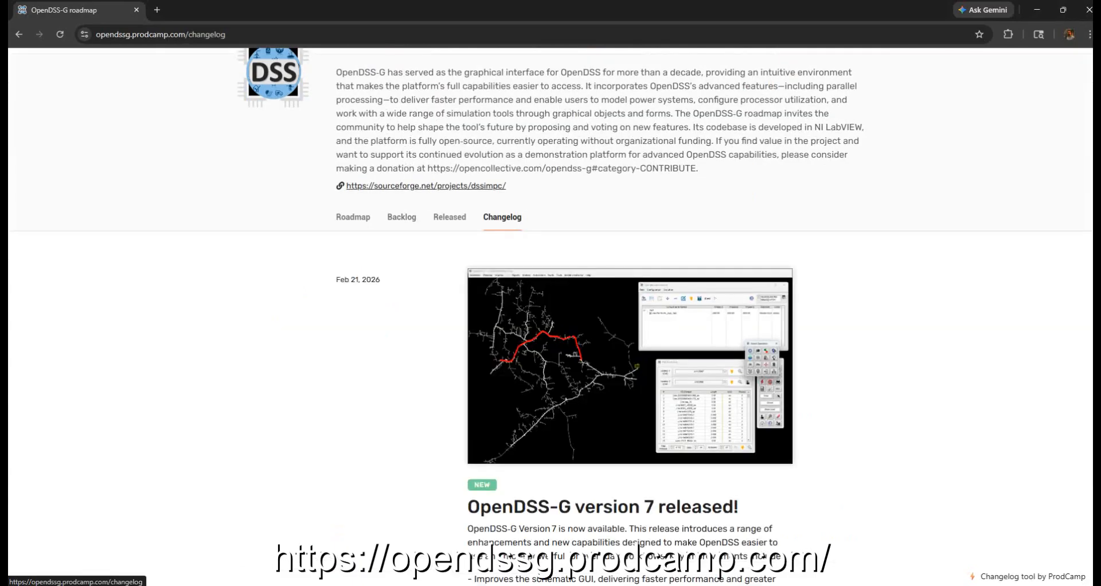
scroll(551, 316, down, 3)
scroll(550, 315, down, 3)
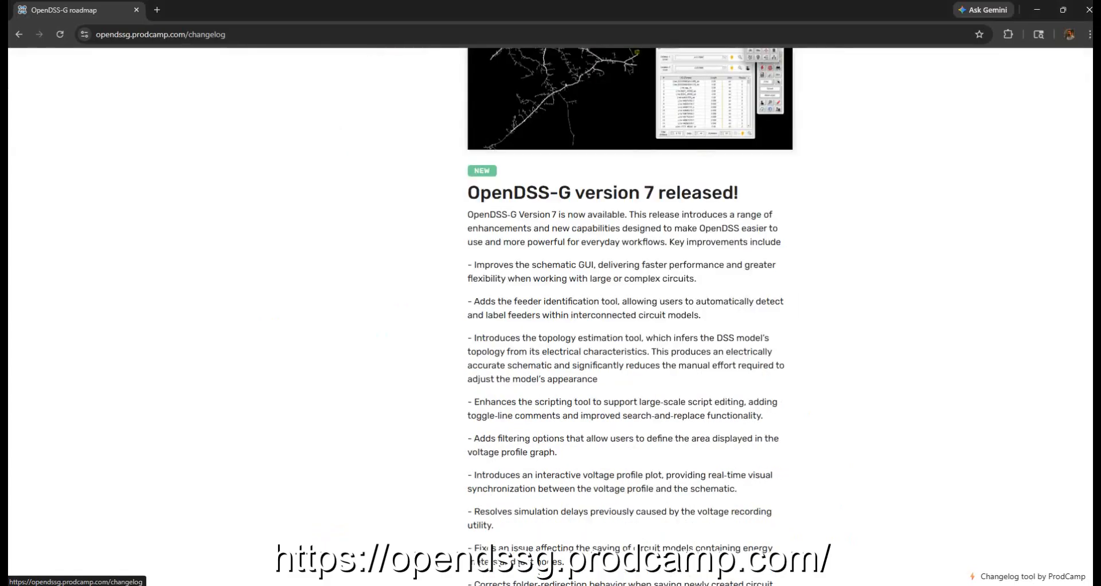
scroll(550, 315, down, 2)
scroll(550, 315, down, 2)
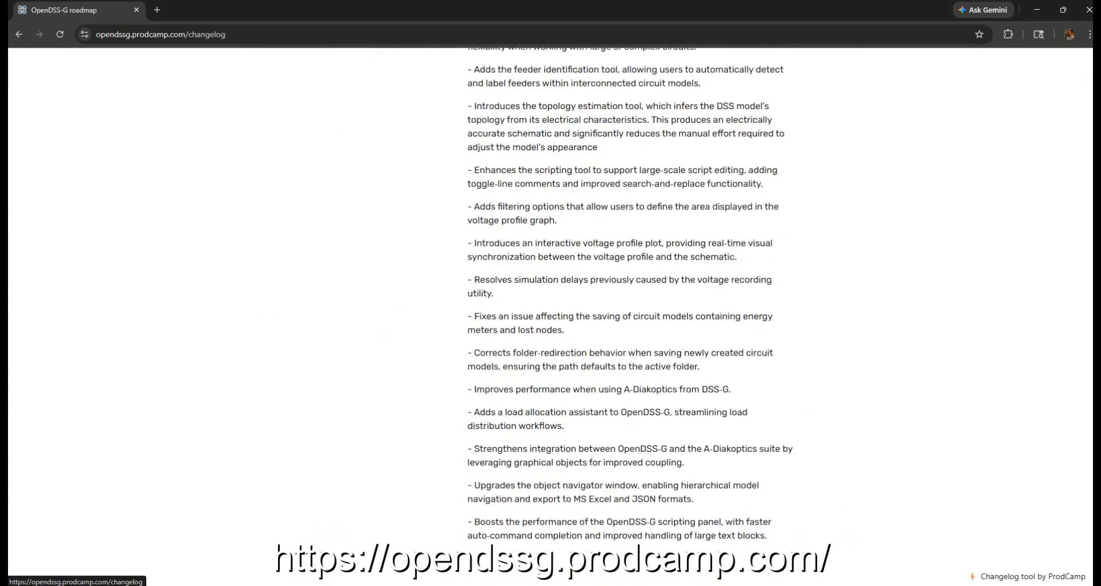
scroll(629, 311, up, 1)
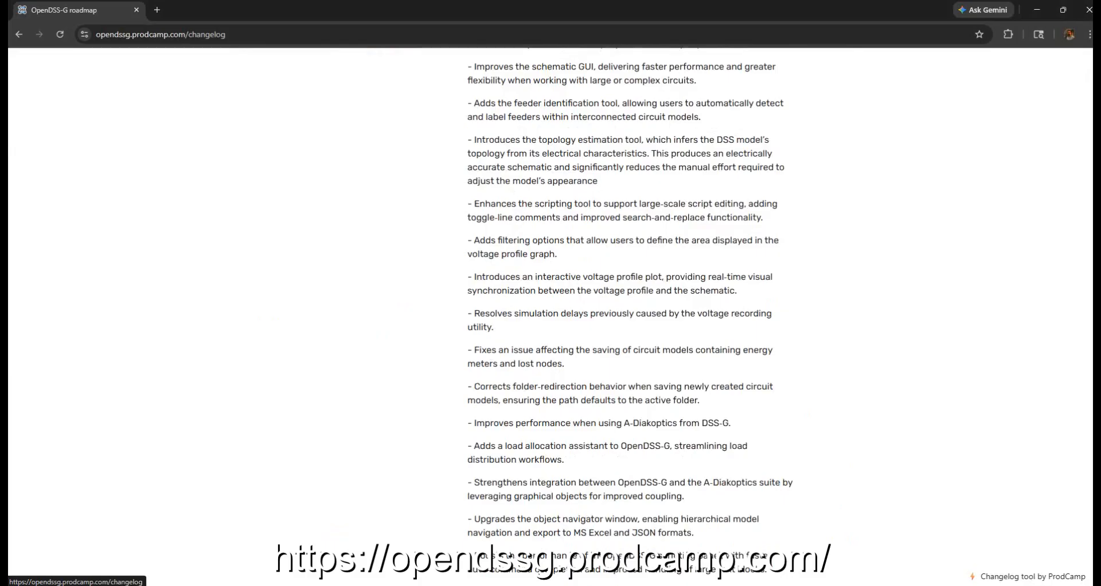
View the released features of OpenDSS-G and return to the roadmap.
scroll(630, 315, up, 4)
scroll(491, 554, up, 5)
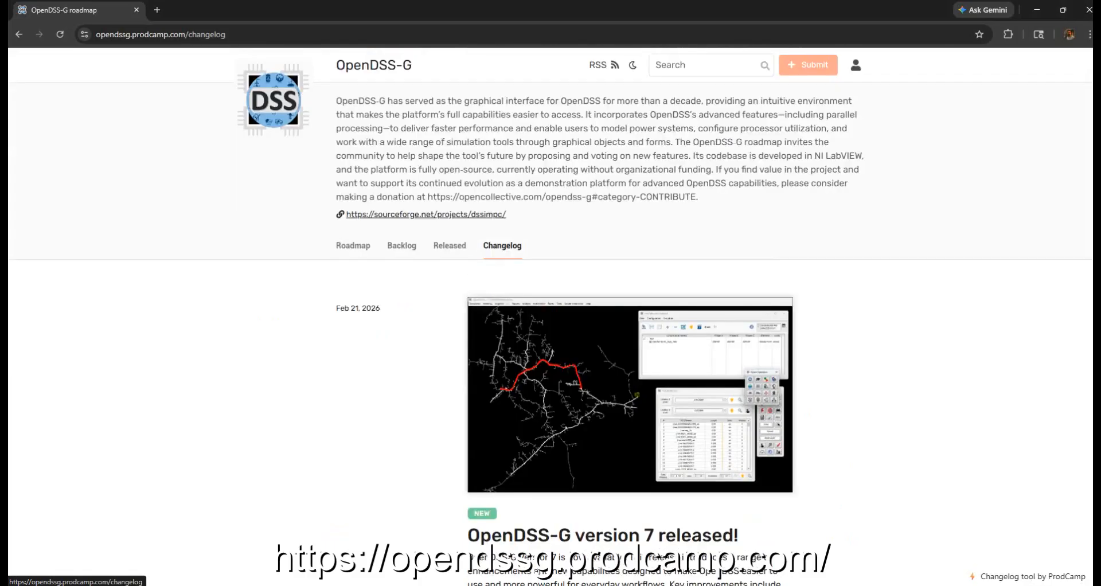
click(449, 246)
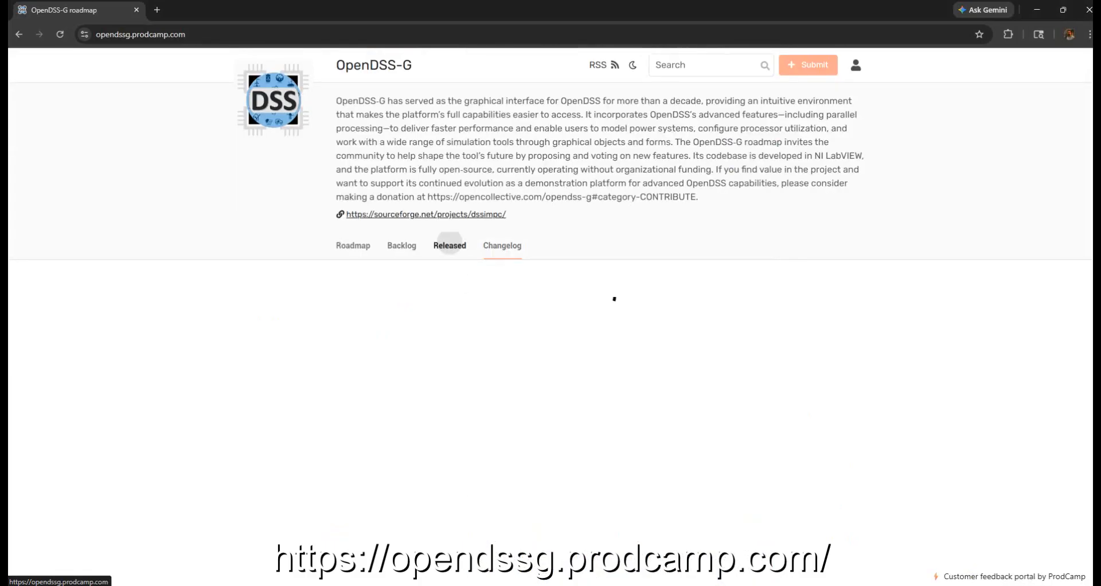
click(352, 246)
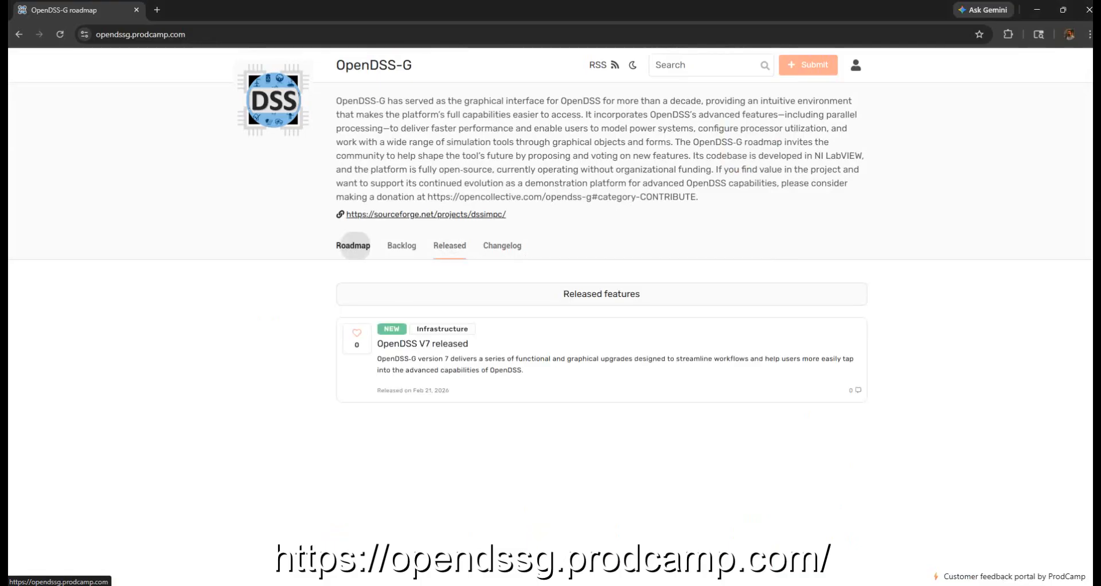